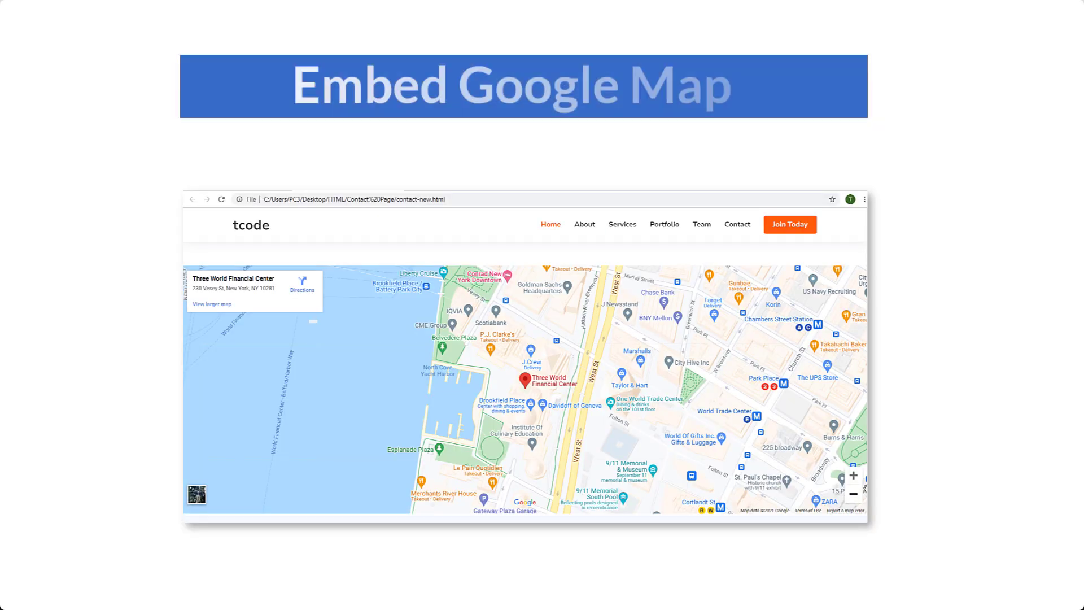
Look over the original contact.html page and its embedded map in the browser.
drag(657, 407, 598, 409)
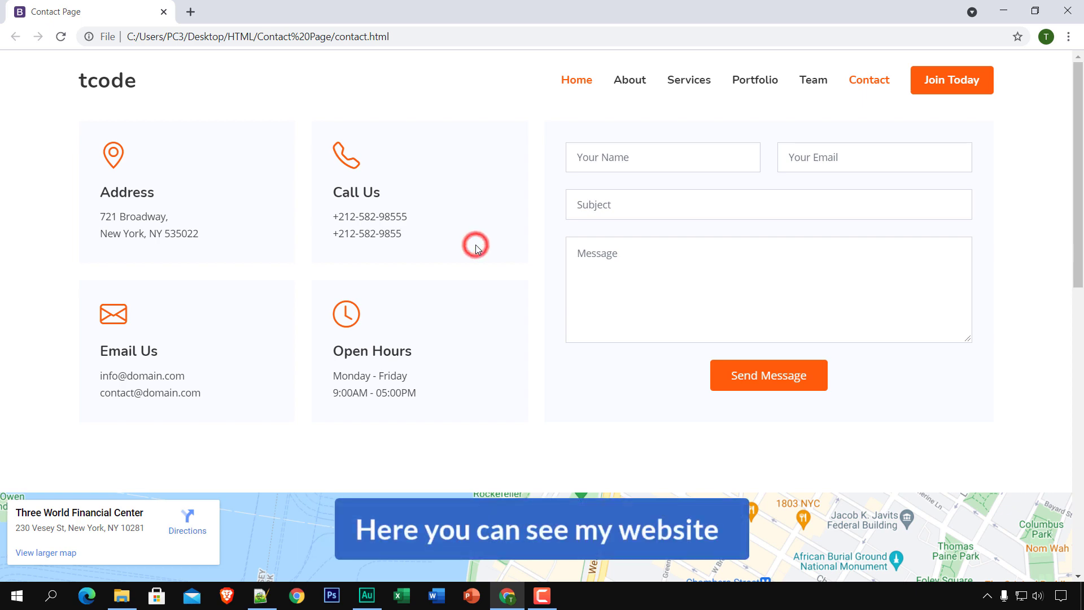
scroll(477, 254, down, 3)
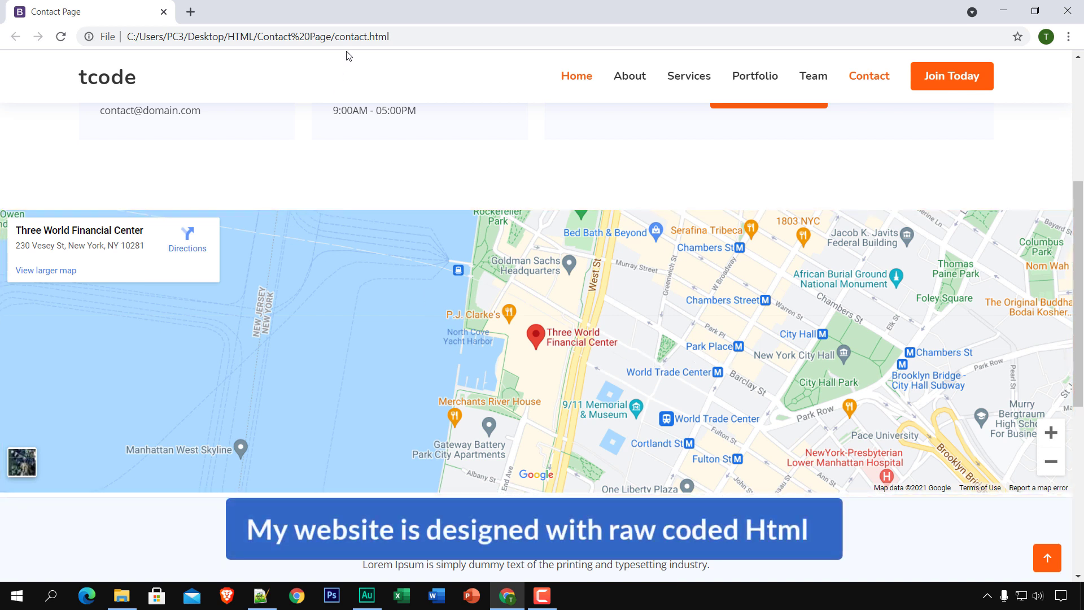
drag(333, 37, 398, 36)
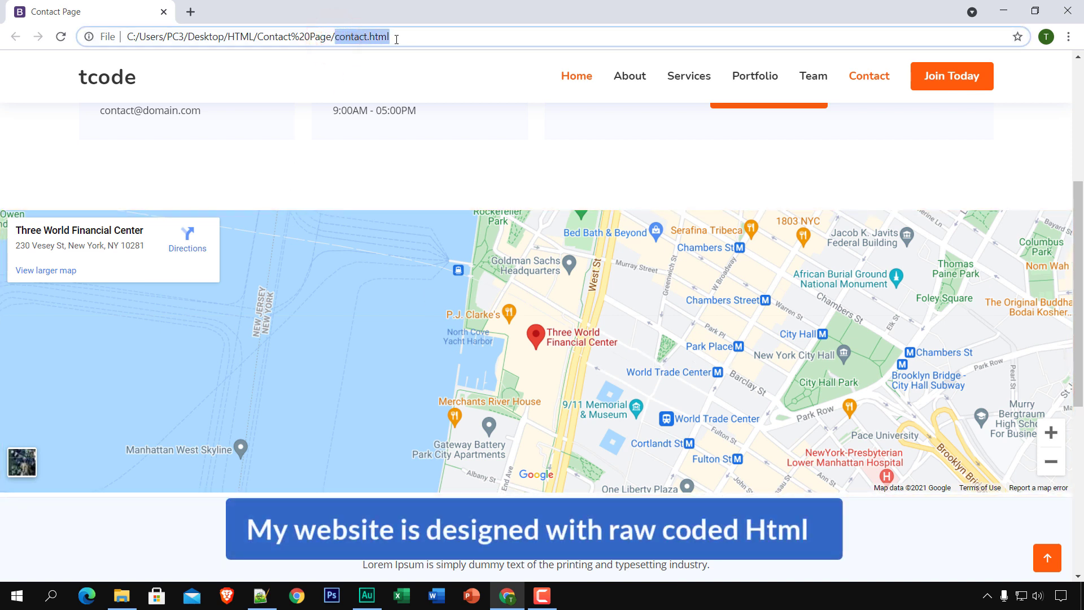
click(423, 161)
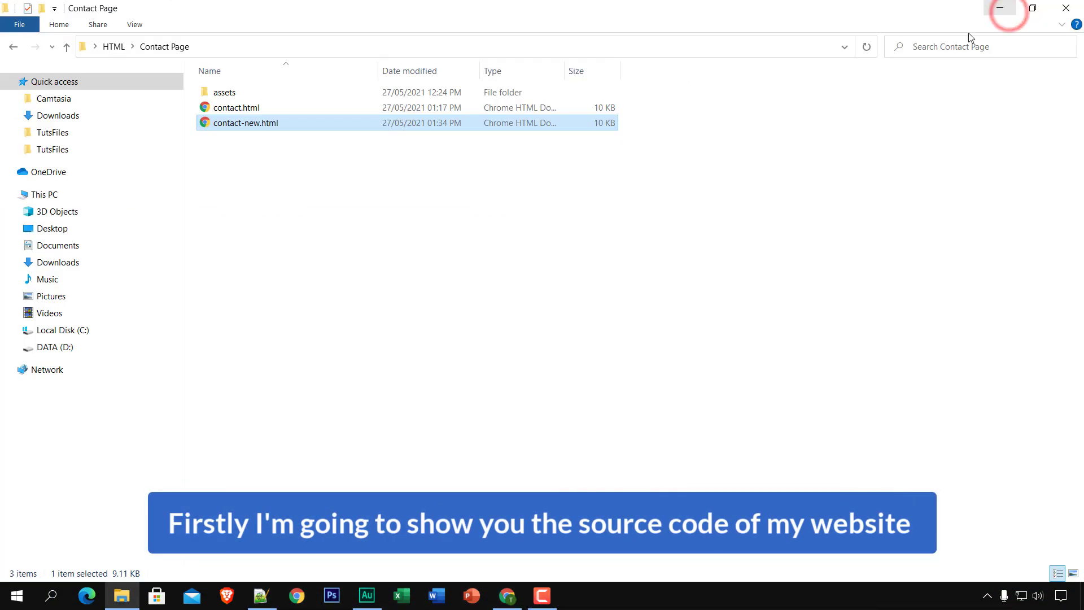
Open contact-new.html from File Explorer in Chrome.
click(239, 108)
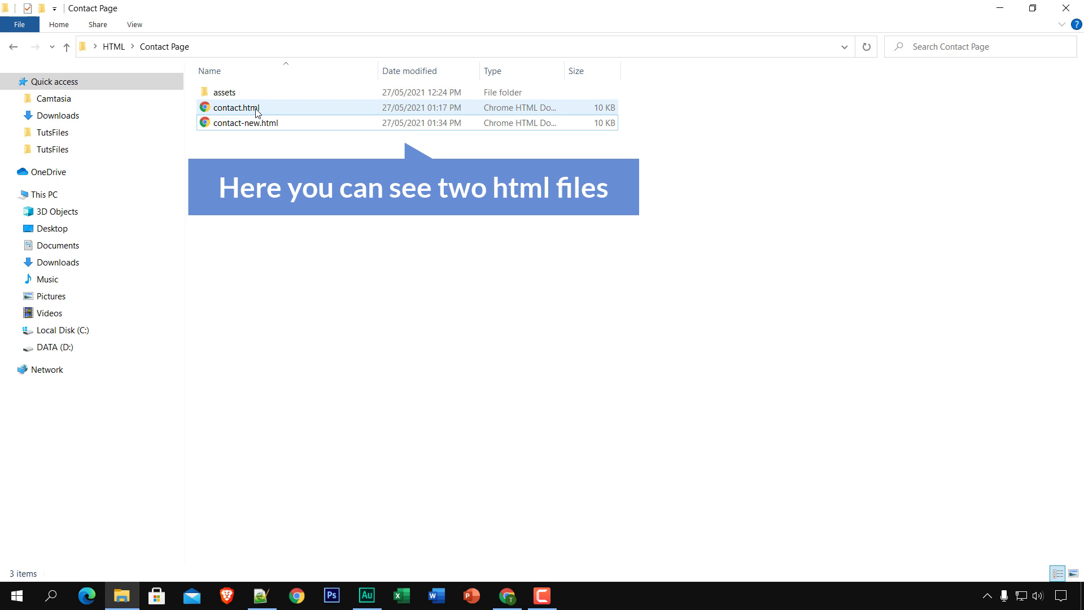
click(262, 124)
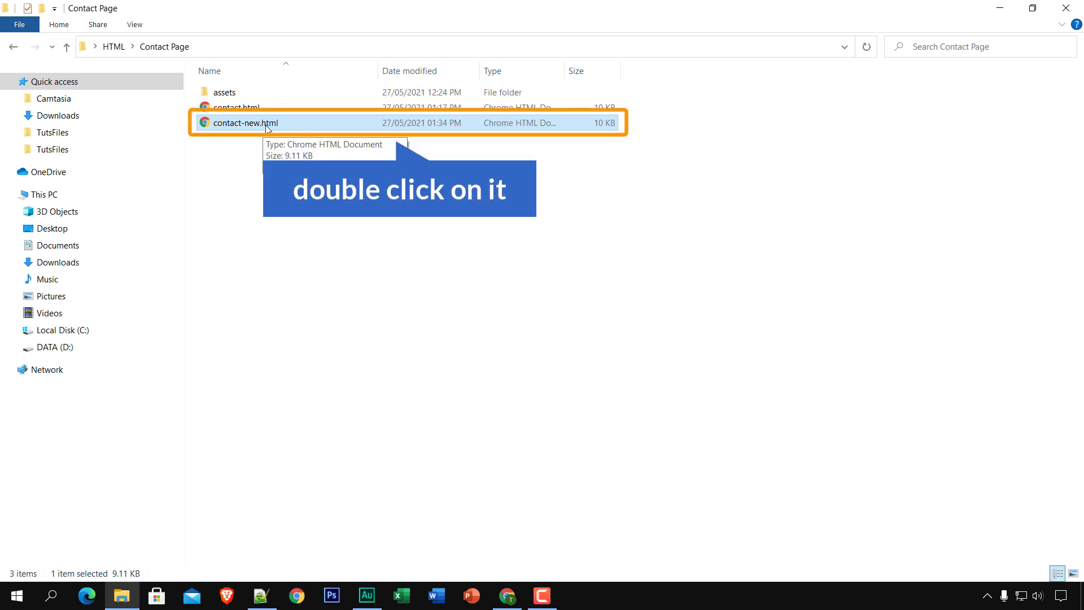
double_click(266, 125)
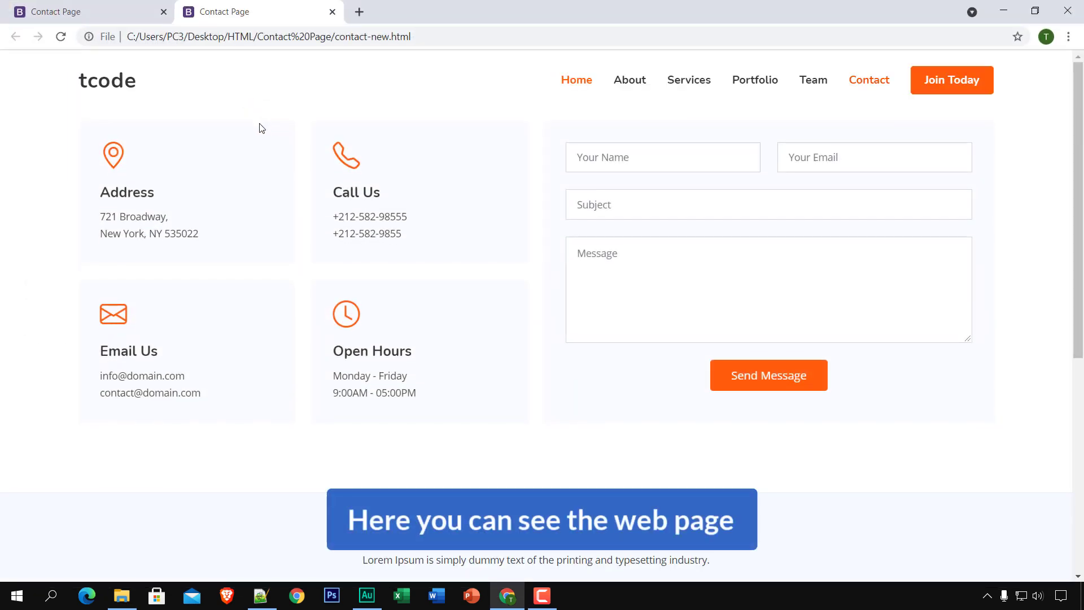
scroll(261, 131, down, 4)
scroll(284, 165, up, 2)
scroll(381, 387, up, 1)
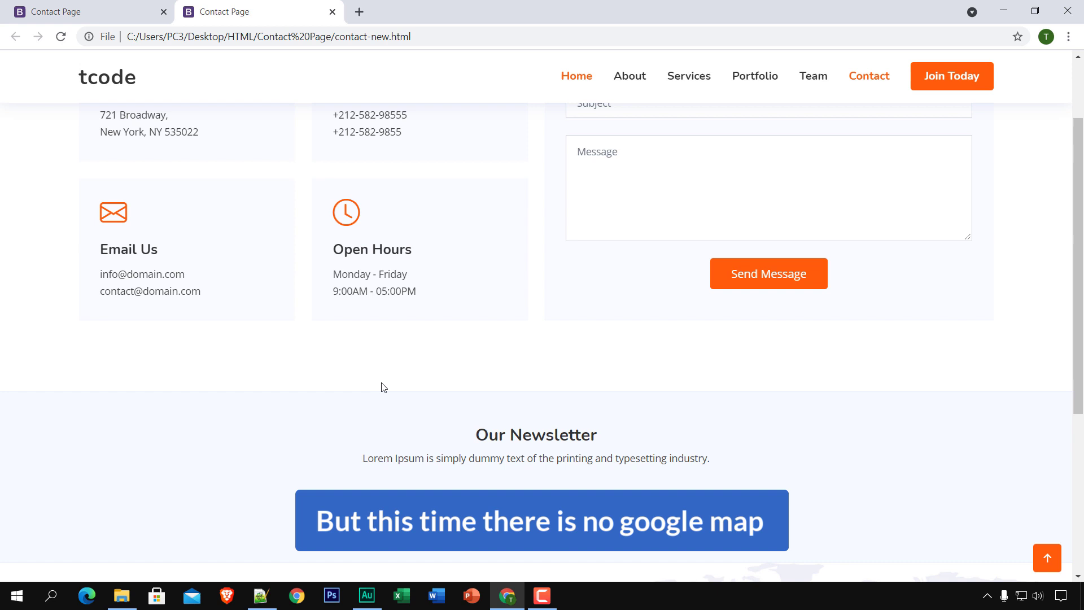
scroll(390, 346, up, 2)
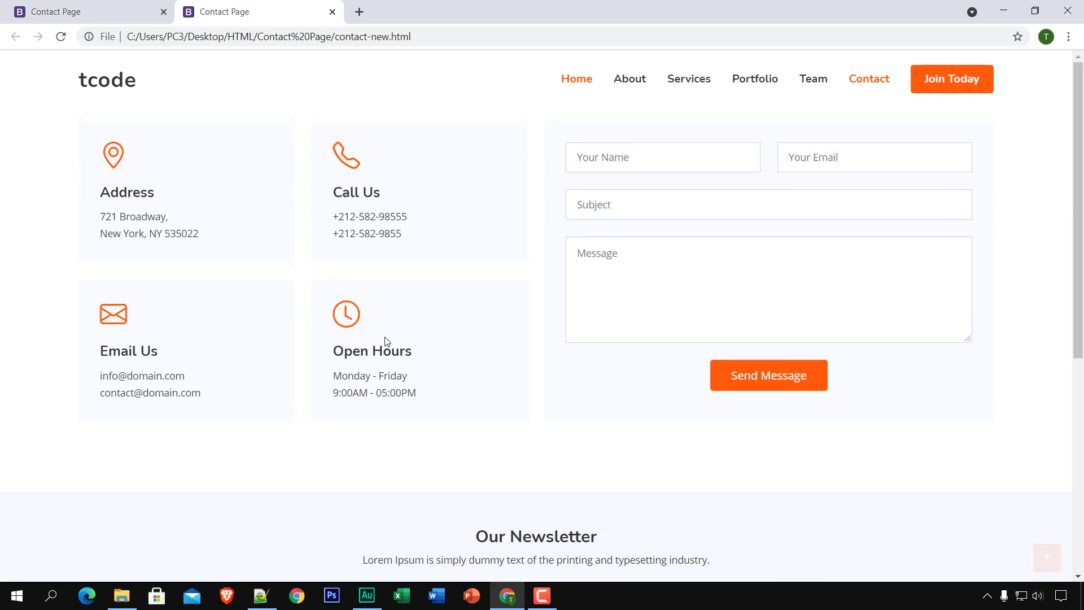
scroll(349, 238, down, 2)
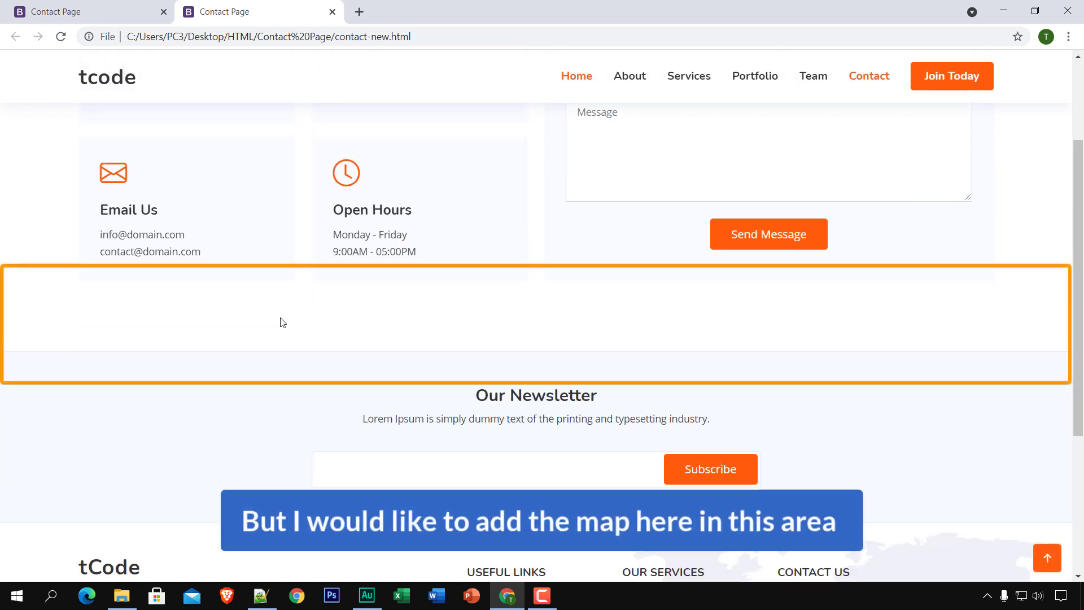
scroll(415, 314, up, 2)
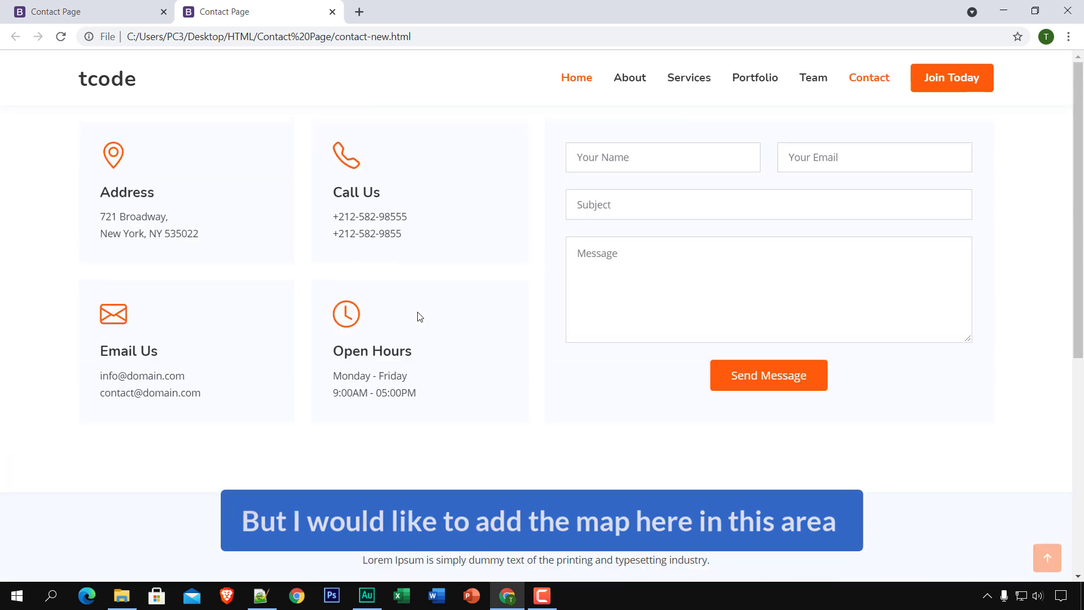
scroll(534, 360, down, 1)
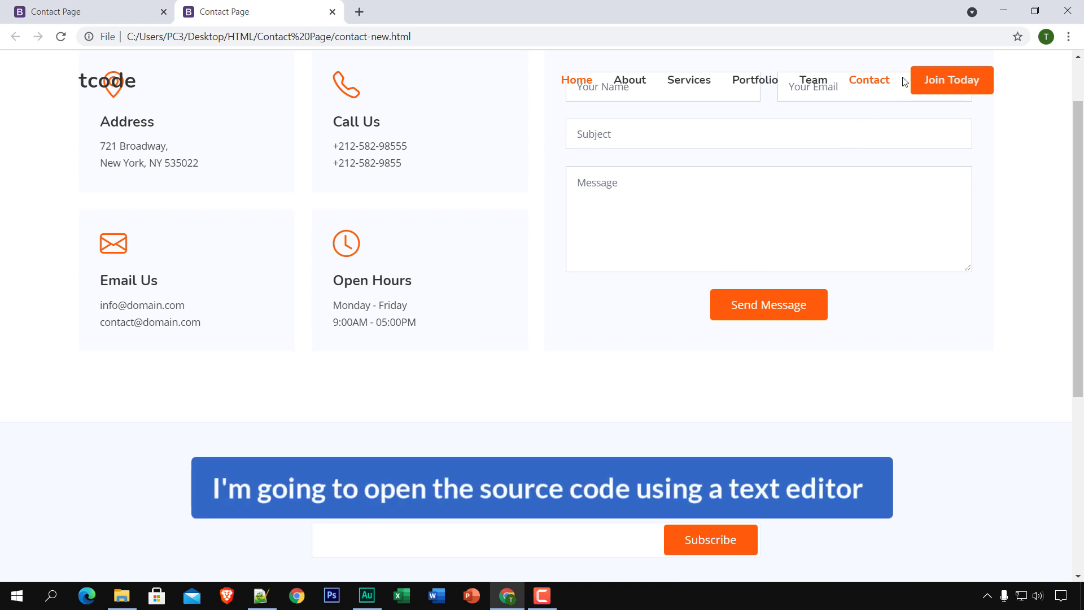
Open contact-new.html in Notepad++ via Edit with Notepad++, then bring Chrome back up.
click(1004, 11)
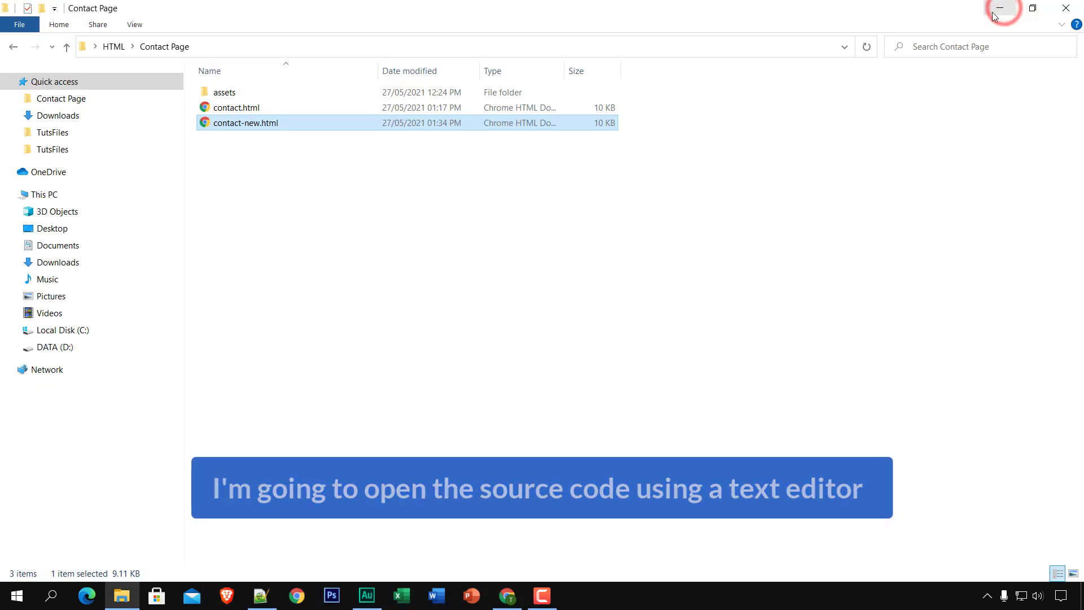
right_click(265, 125)
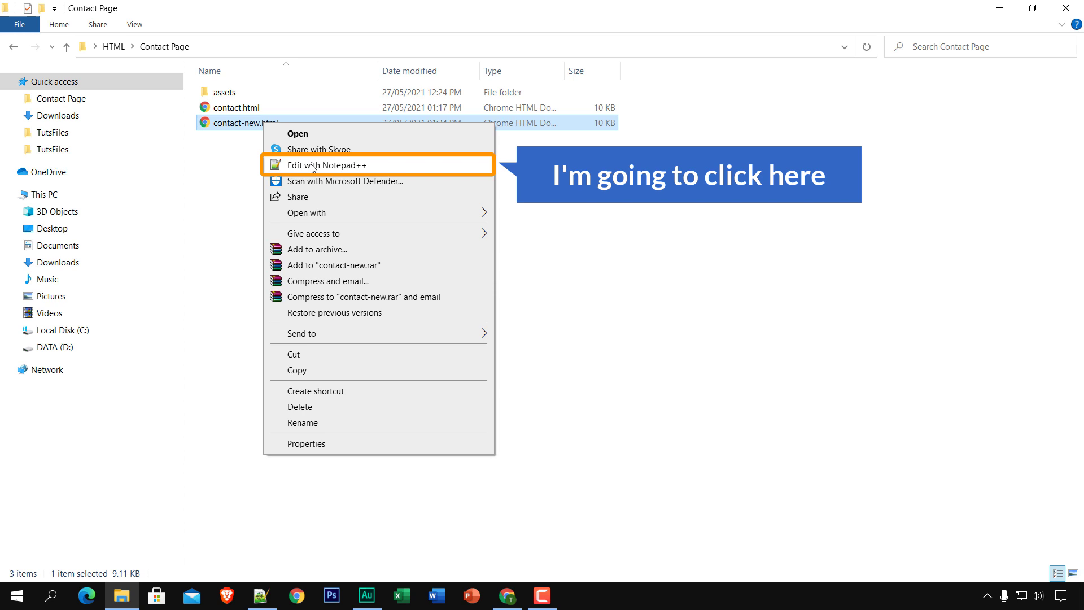
click(318, 166)
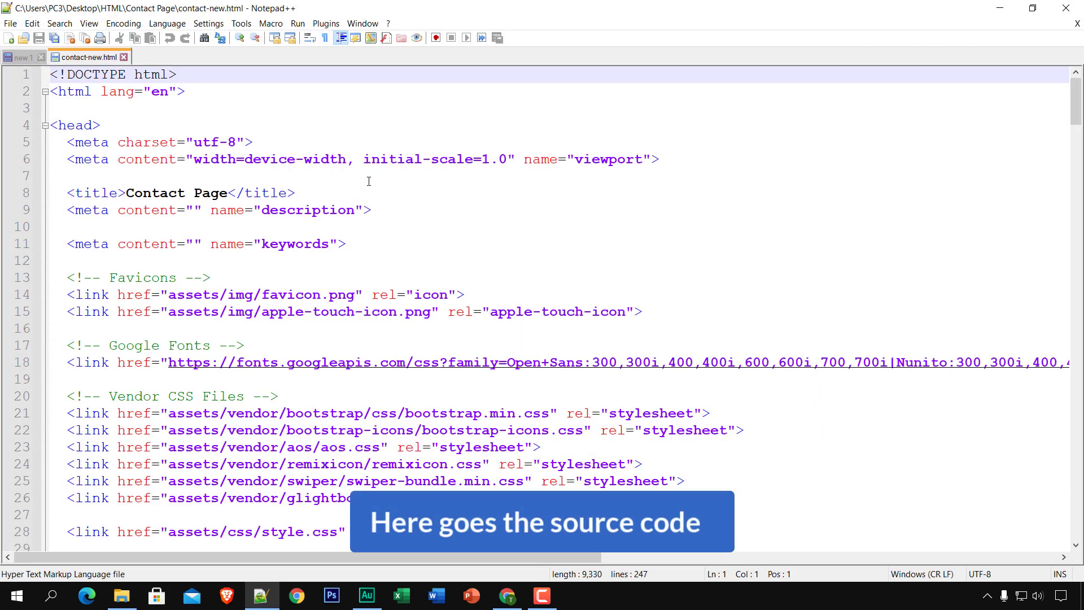
click(502, 598)
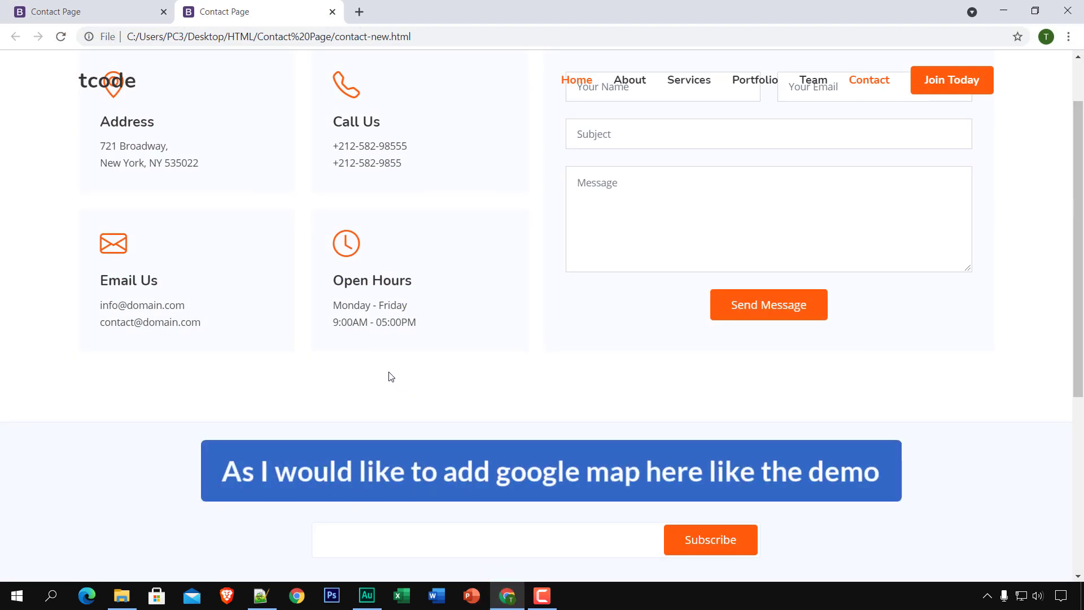
scroll(370, 355, down, 1)
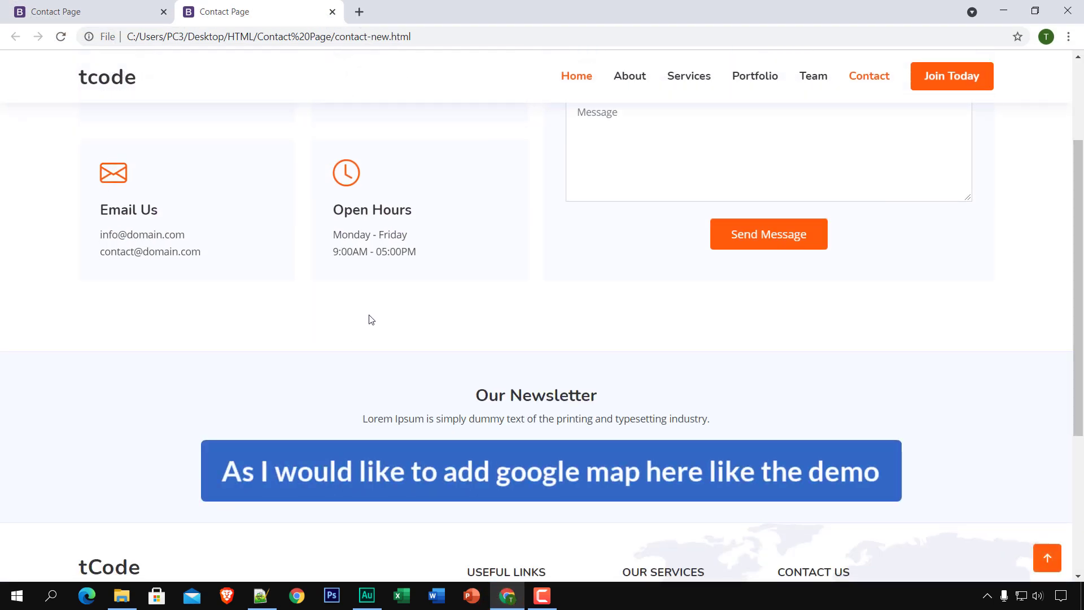
scroll(369, 319, up, 1)
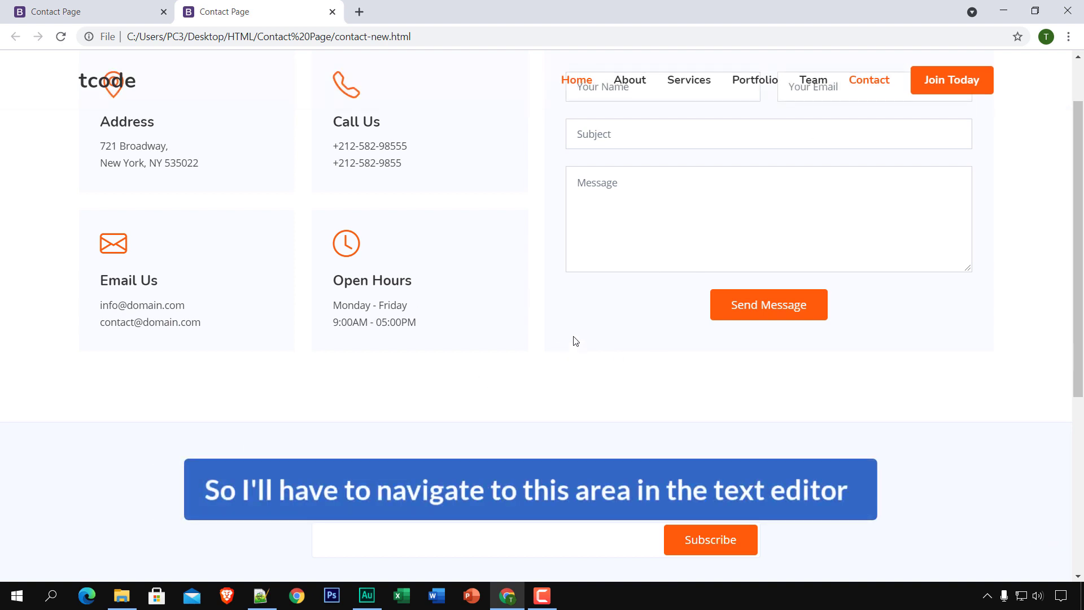
Insert blank lines after the End Contact Section comment around line 140 of contact-new.html.
click(1003, 11)
scroll(429, 246, down, 1)
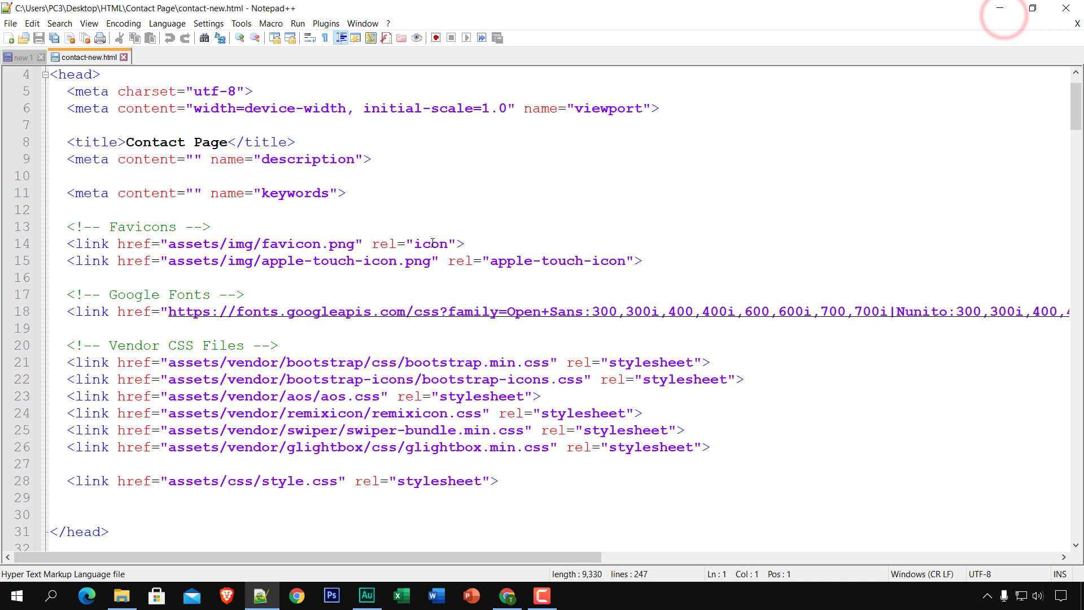
scroll(429, 246, down, 6)
scroll(429, 246, down, 5)
scroll(430, 245, down, 4)
scroll(429, 246, down, 5)
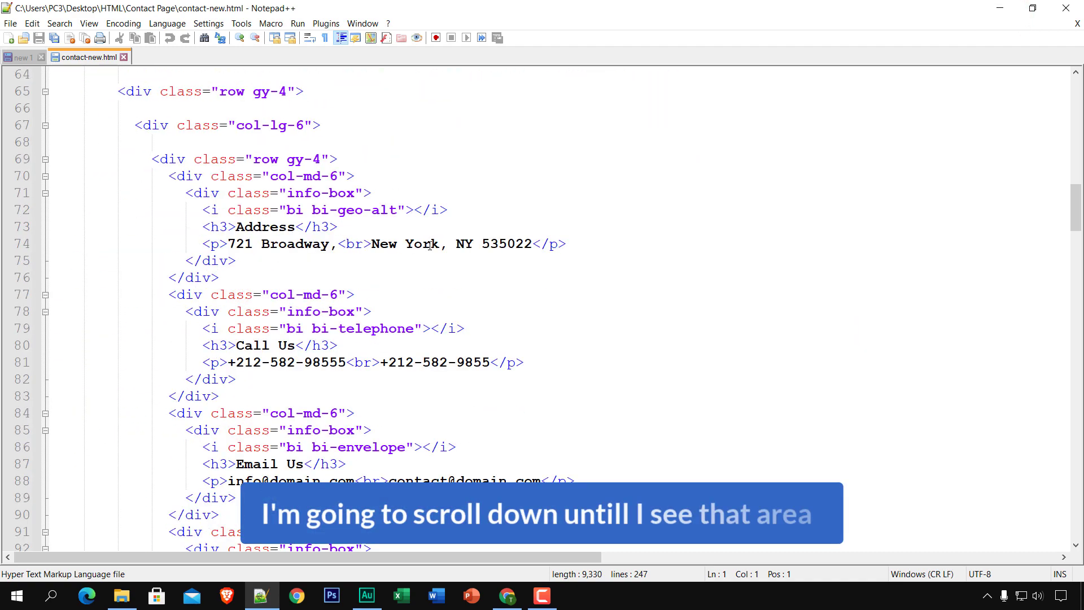
scroll(429, 245, down, 5)
scroll(430, 246, down, 4)
scroll(429, 246, down, 5)
scroll(426, 250, down, 4)
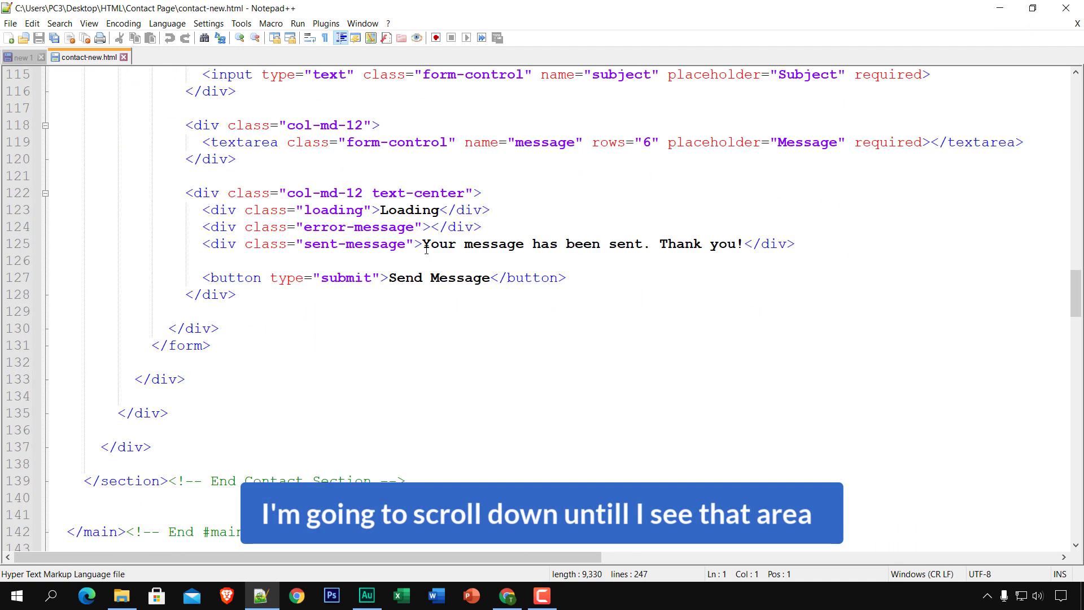
scroll(424, 251, down, 1)
scroll(424, 252, down, 1)
scroll(322, 258, down, 2)
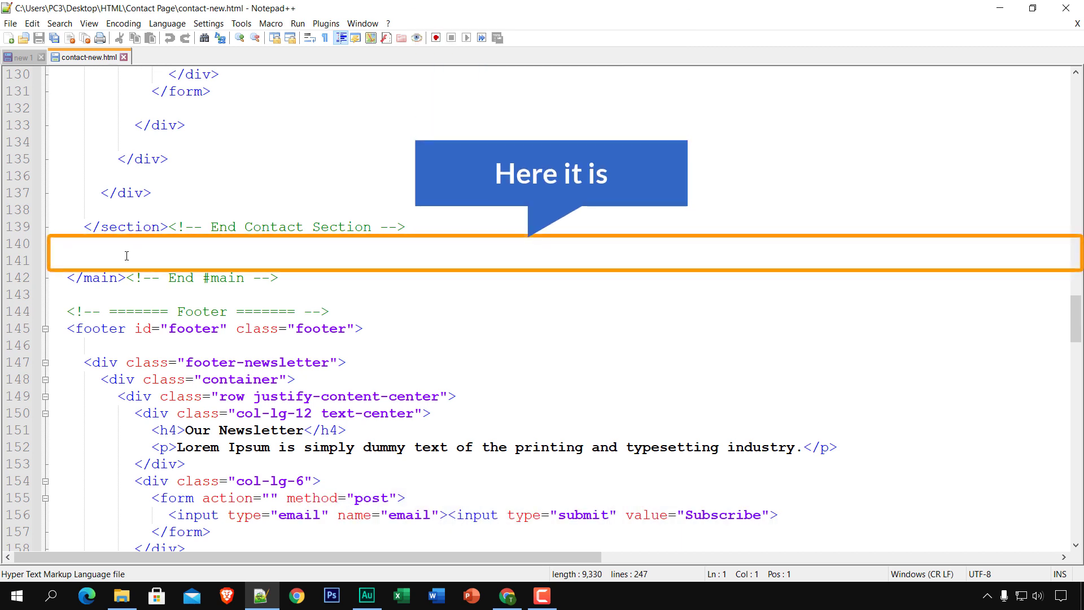
click(107, 253)
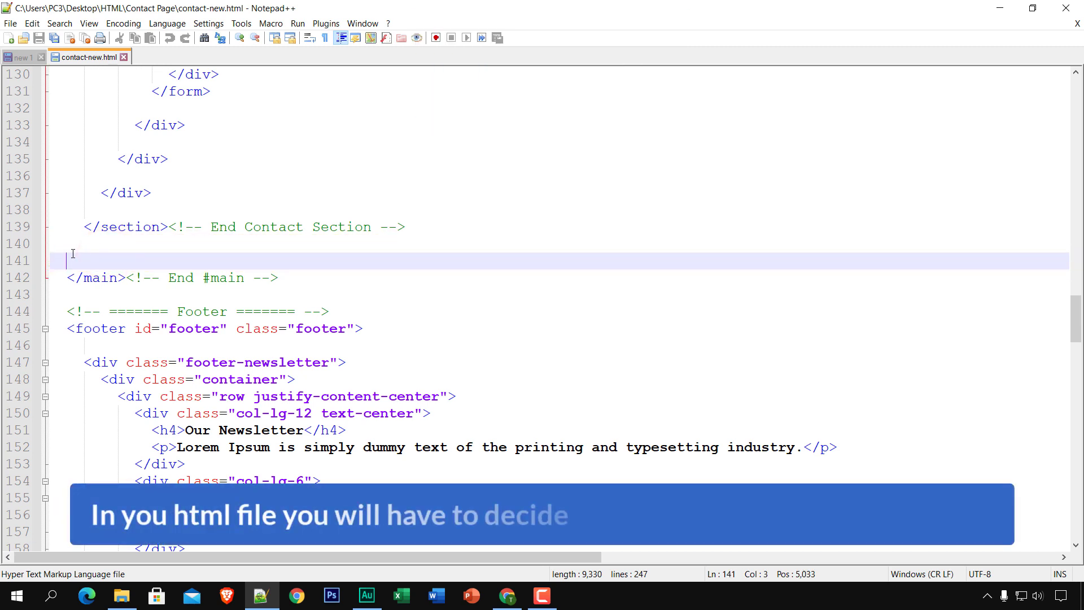
click(70, 251)
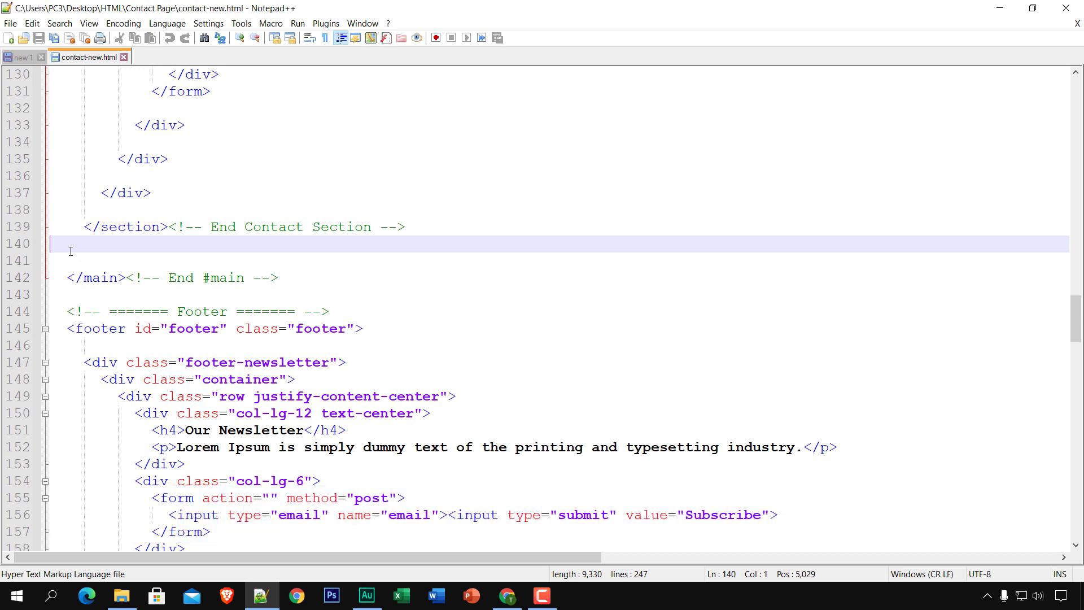
key(Return)
key(Return)
key(Return)
key(Return)
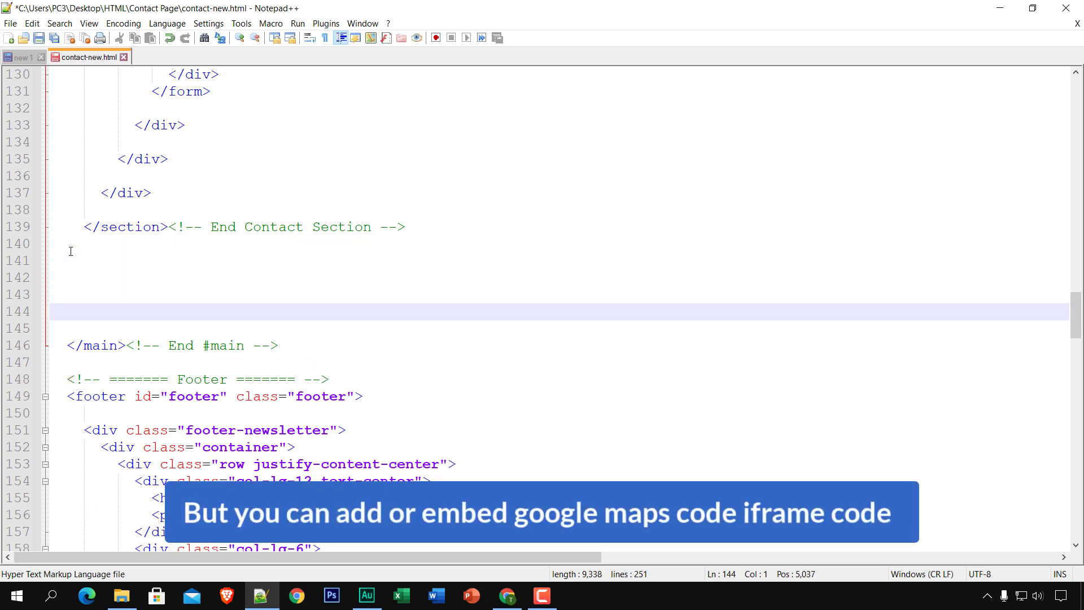
key(Up)
key(Up)
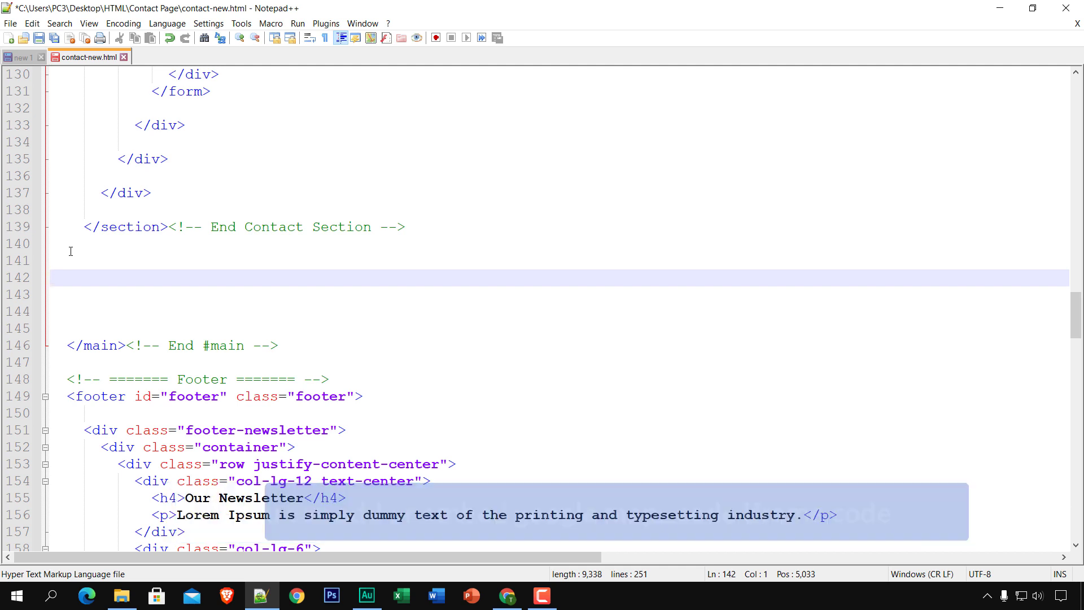
key(Return)
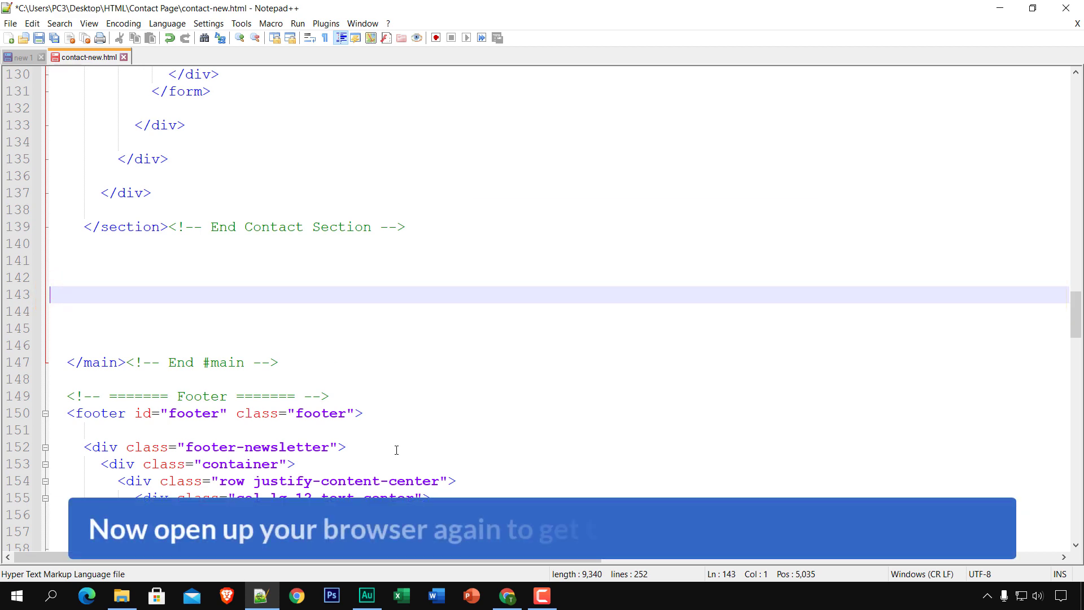
click(507, 595)
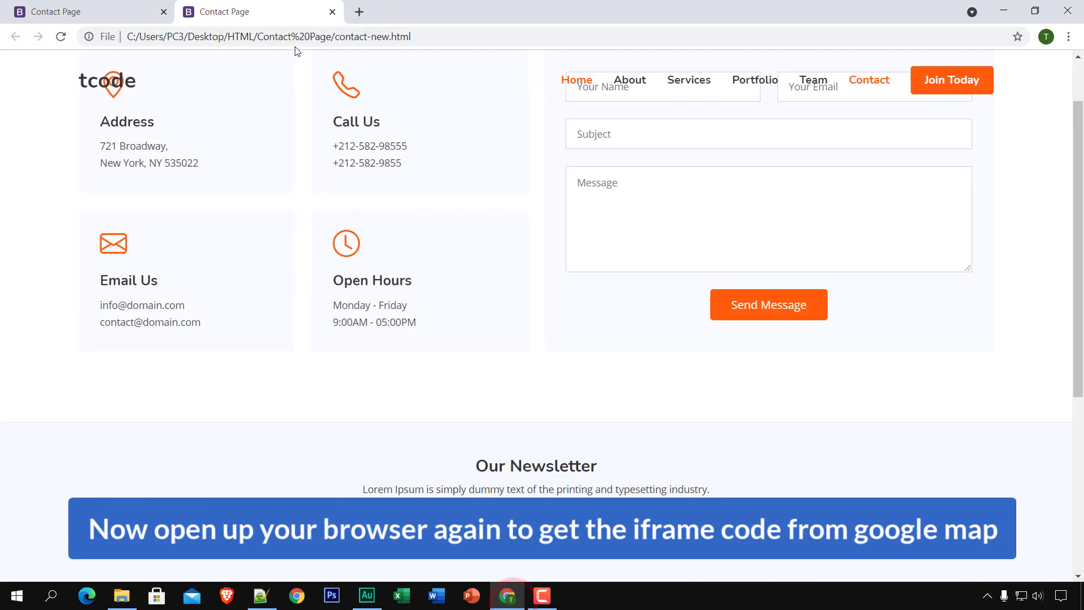
Open Google Maps in a new Chrome tab and focus its search box.
click(359, 13)
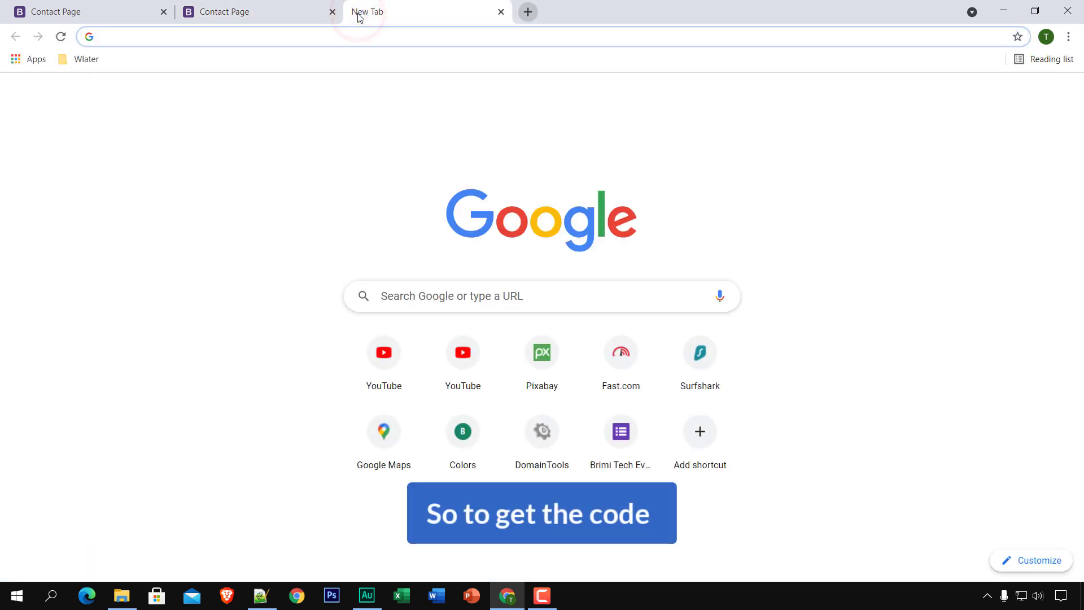
text(maps/@37.0625,-95.677068,4z)
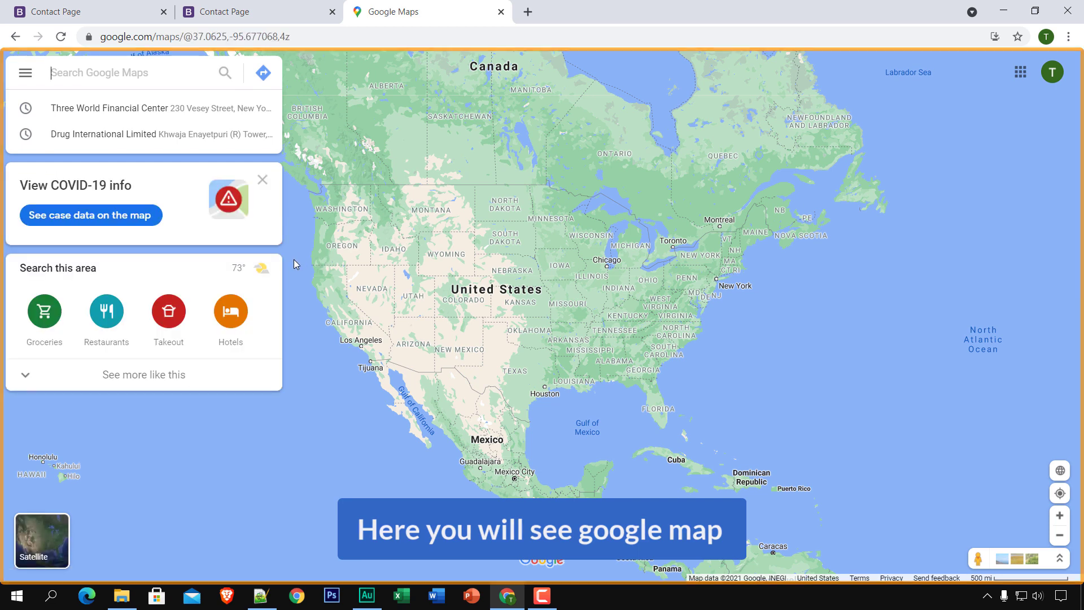
click(100, 73)
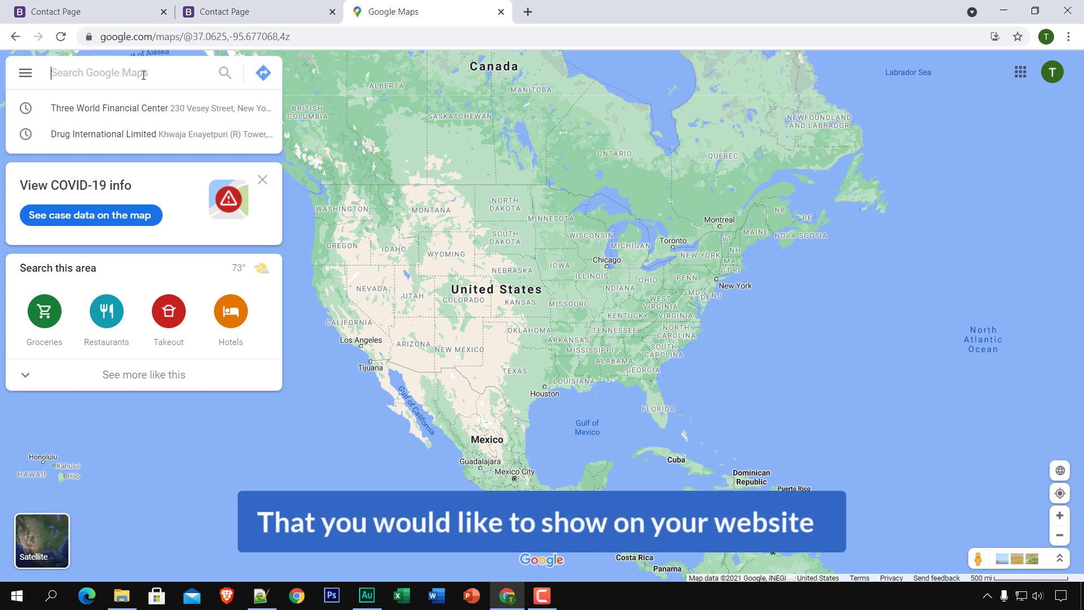
Copy the address '230 Vesey St, New York' from the new 1 scratch note.
click(258, 597)
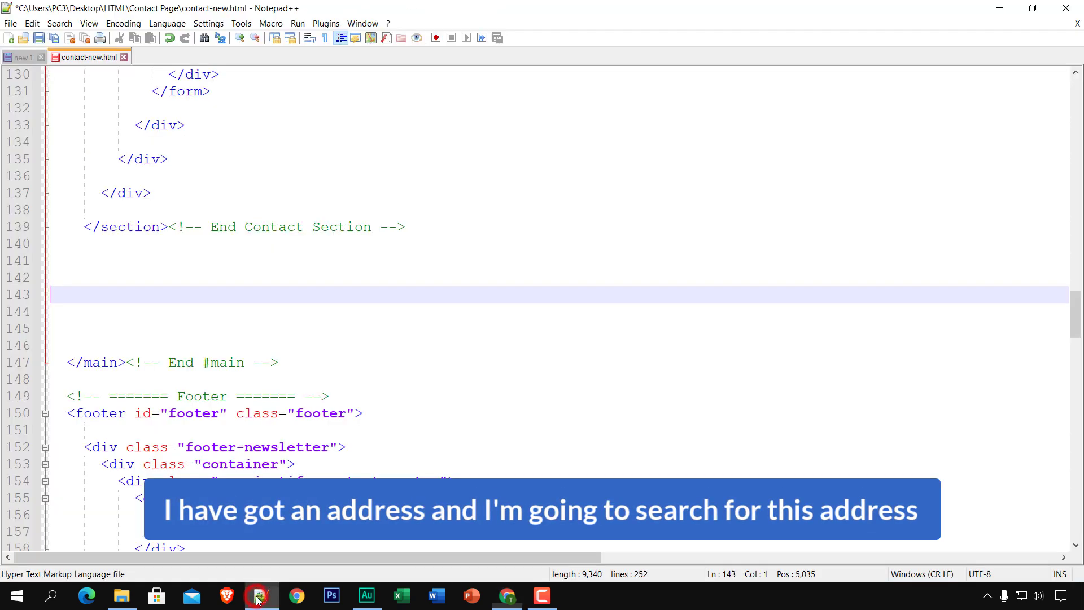
click(14, 57)
click(228, 106)
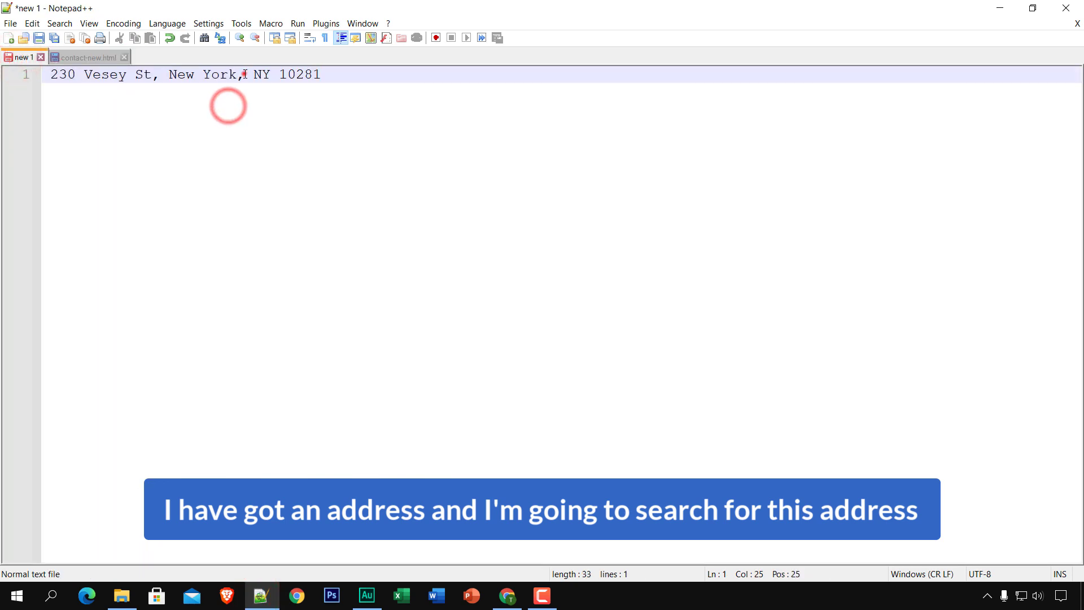
drag(244, 76, 60, 78)
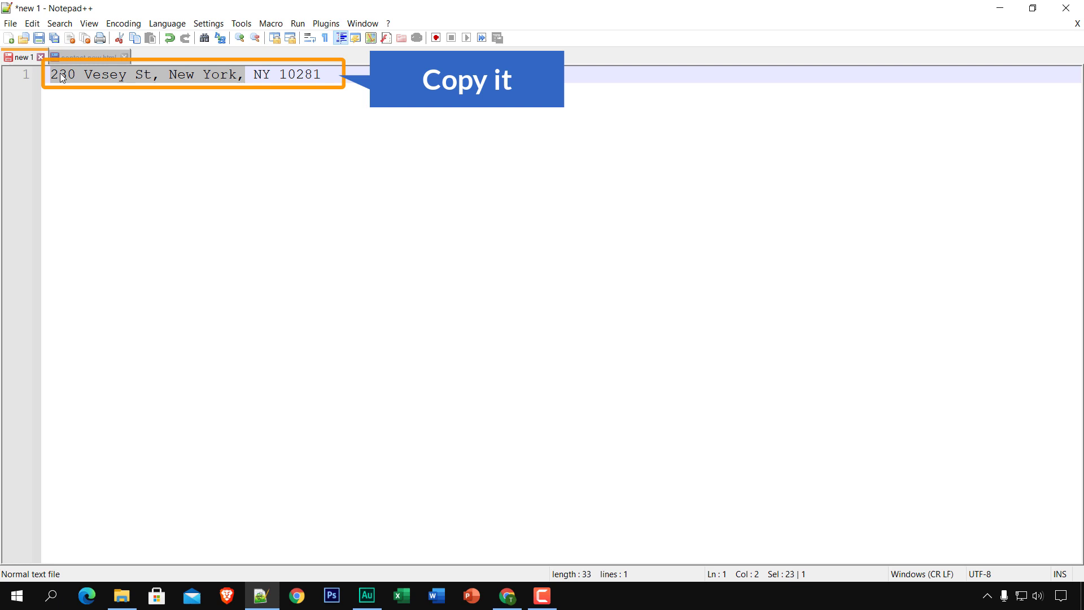
right_click(59, 79)
click(78, 95)
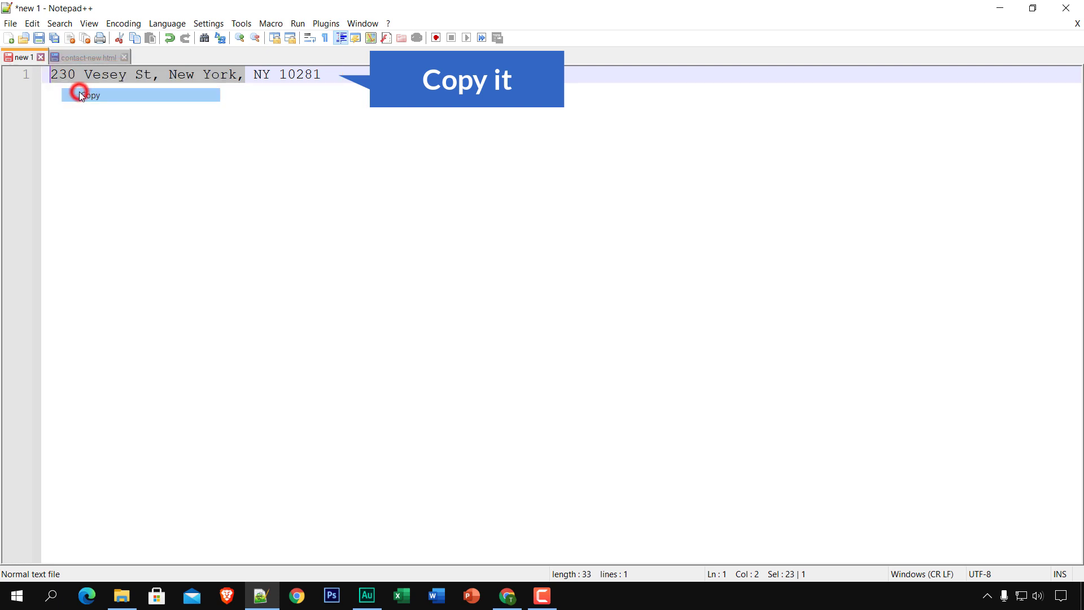
click(509, 596)
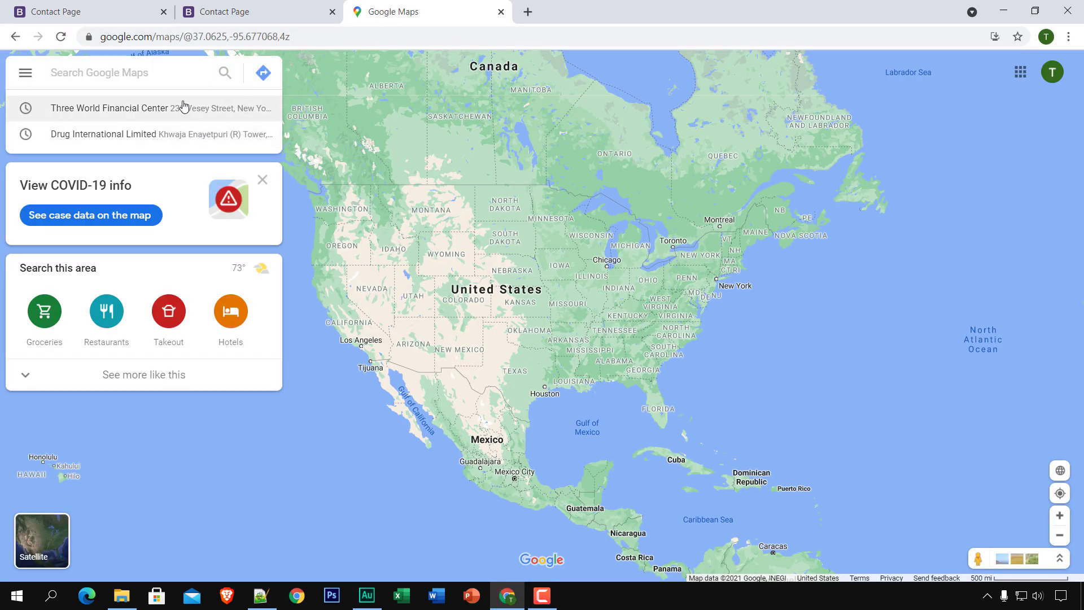
Paste the address into the Maps search to find Three World Financial Center.
key(ctrl+v)
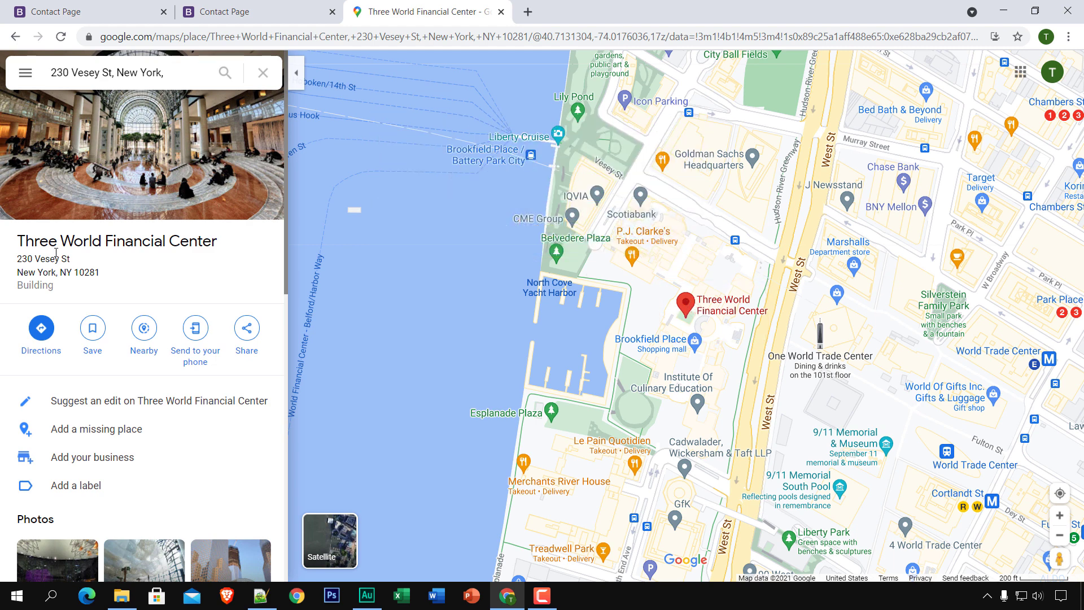
scroll(125, 290, down, 2)
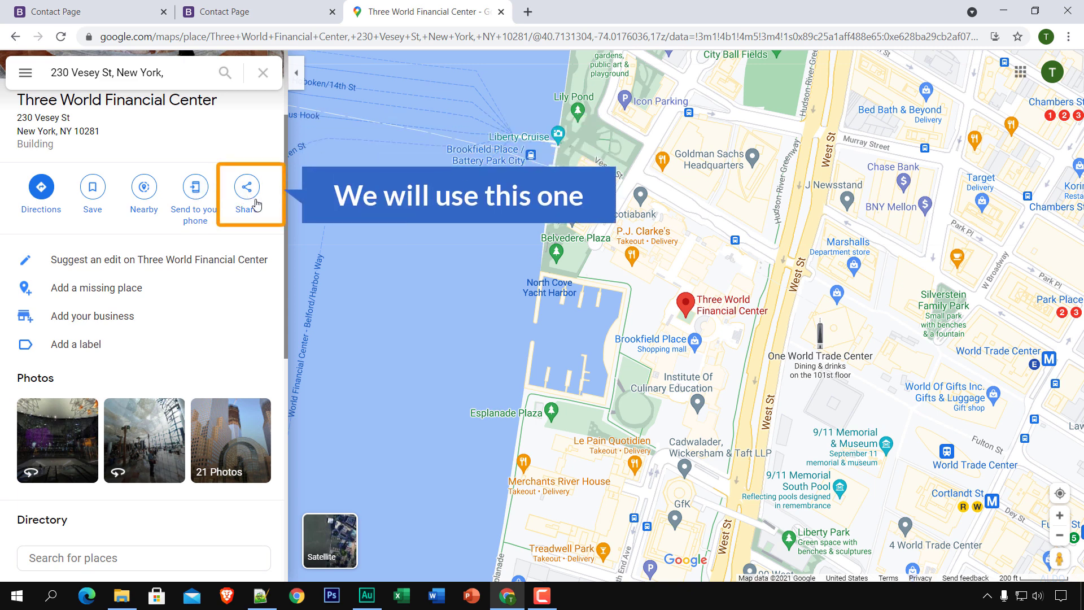
scroll(255, 205, up, 2)
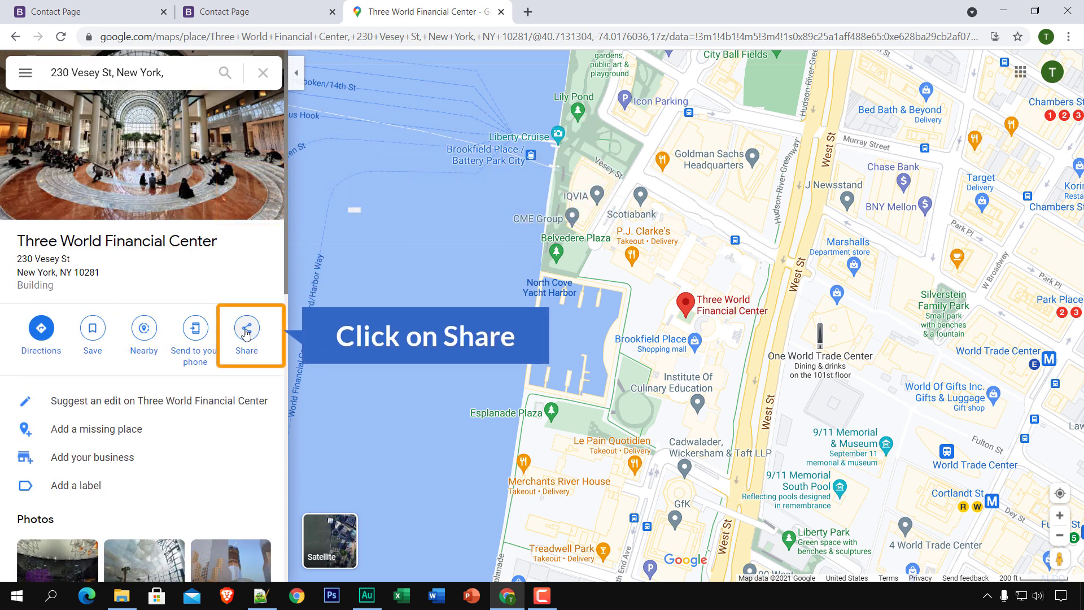
Open the place's Share dialog on the Embed a map view.
click(245, 333)
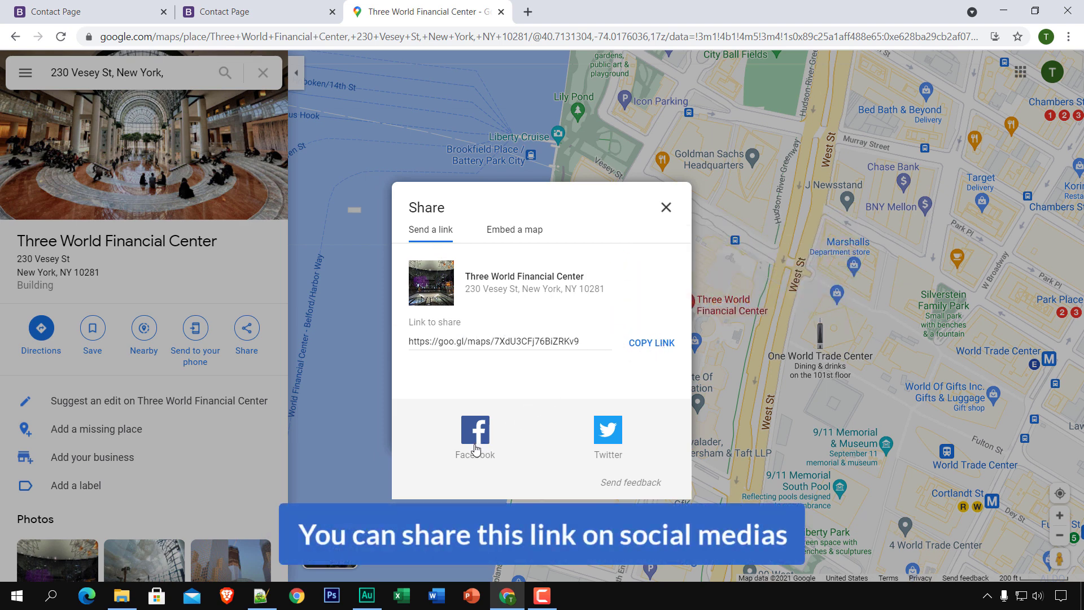
click(519, 238)
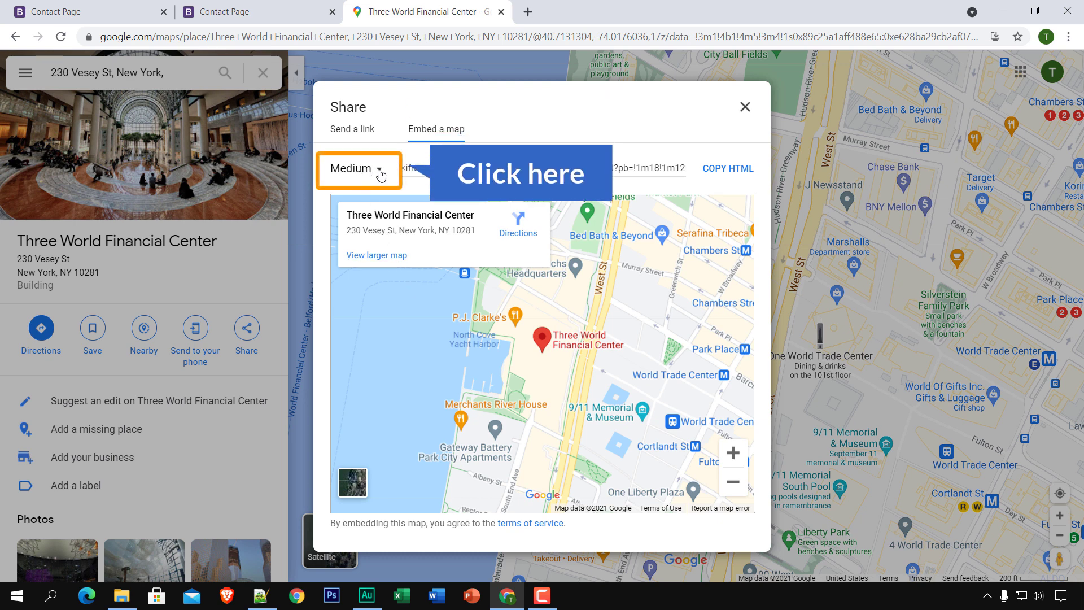
Compare the Small, Medium and Large embed sizes, checking the contact page in between.
click(380, 174)
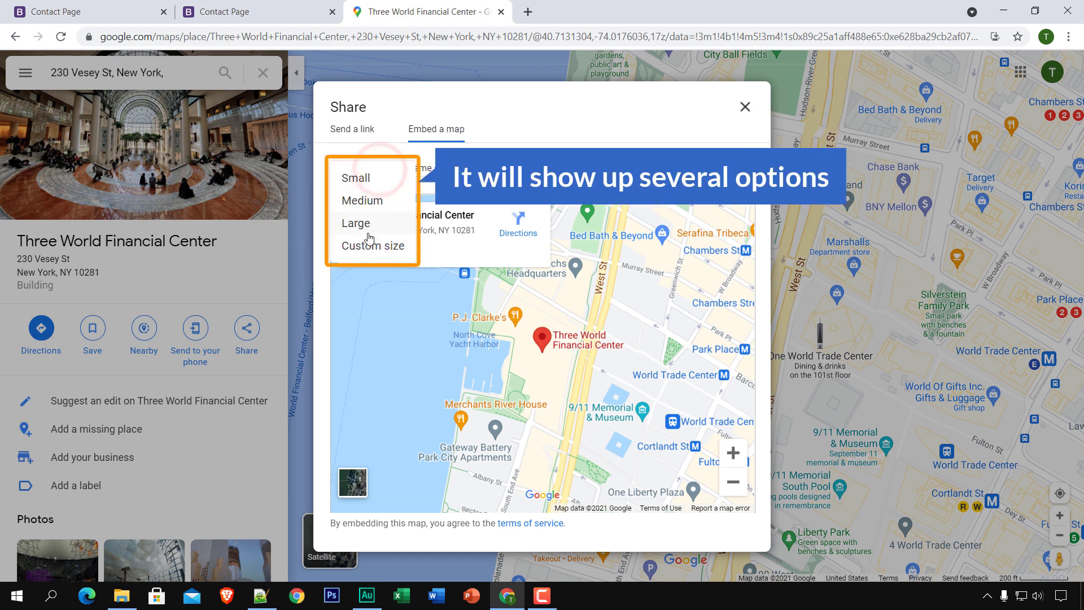
click(362, 178)
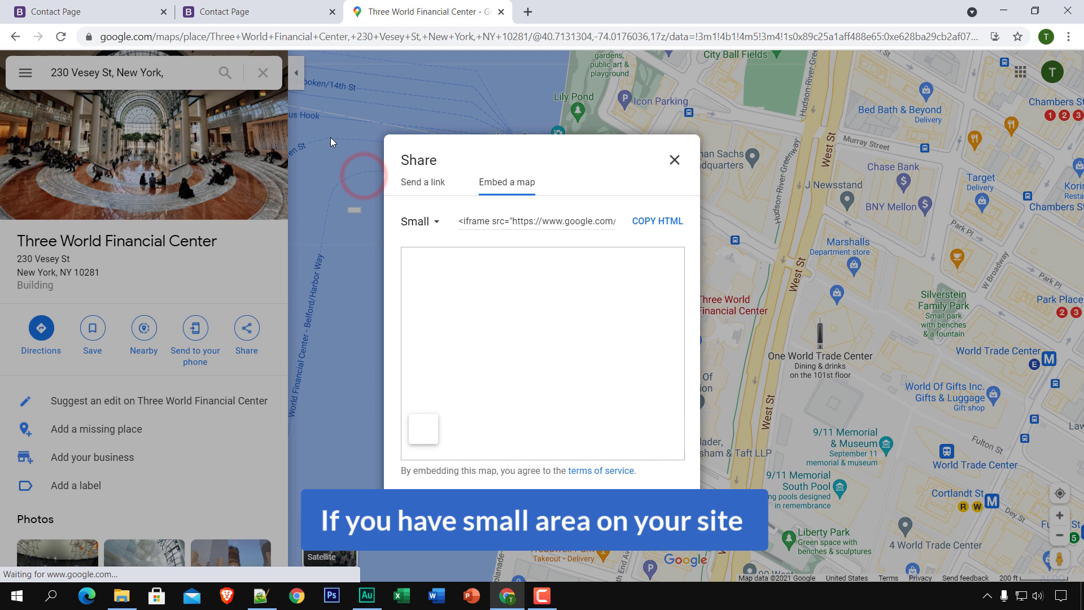
click(267, 12)
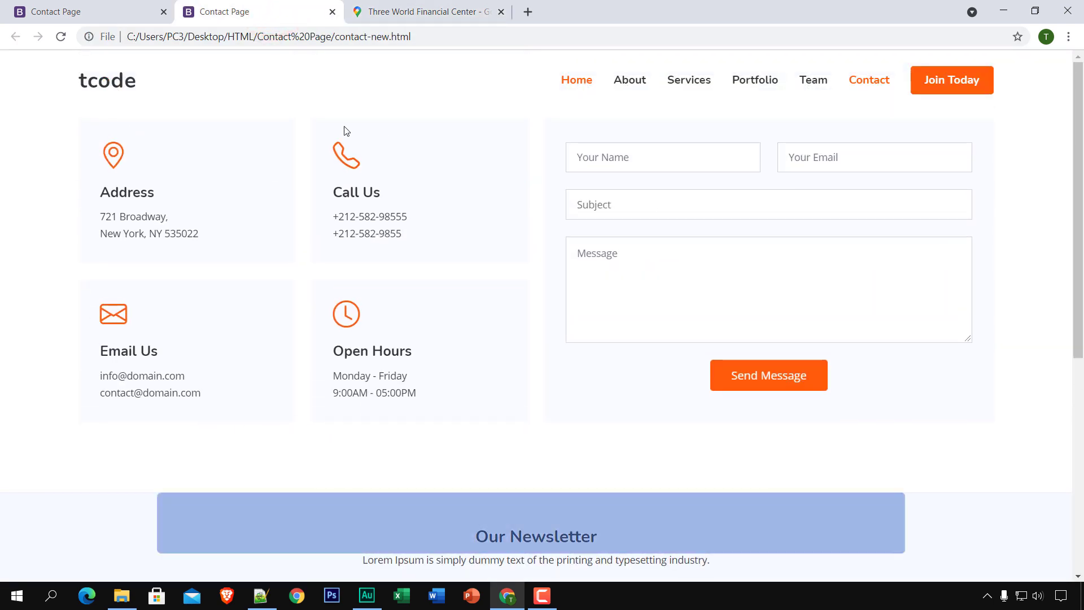
click(377, 7)
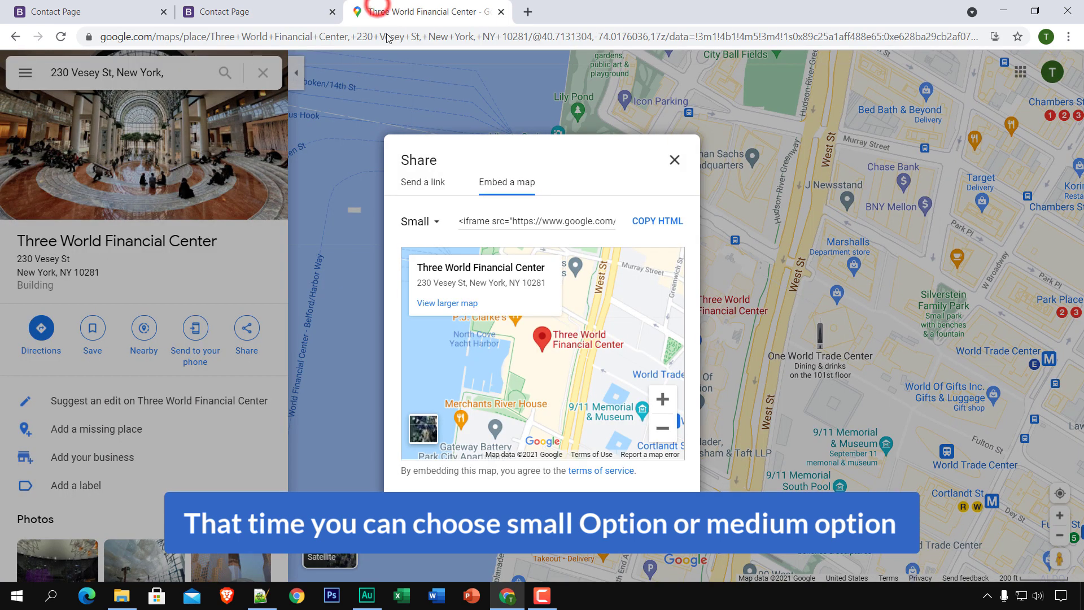
click(431, 223)
click(432, 251)
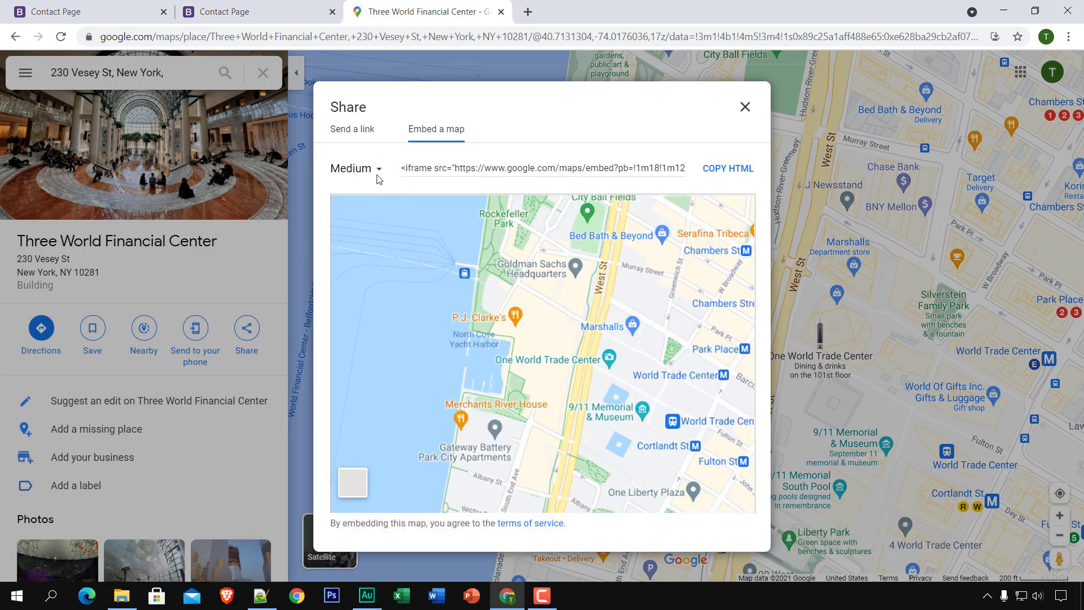
click(377, 173)
click(370, 228)
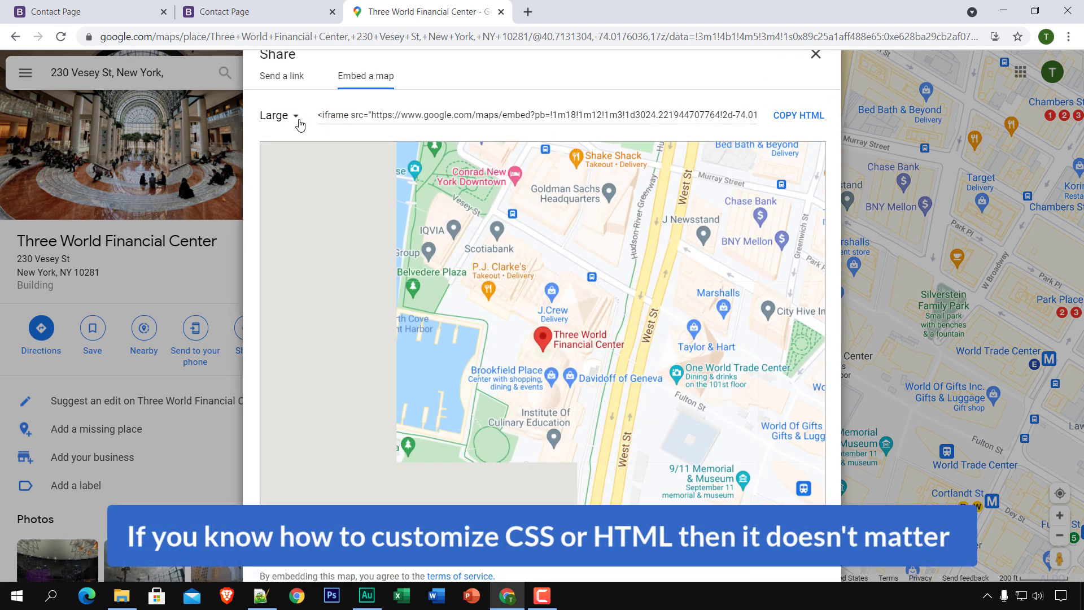
Try the Custom embed size and glance at the contact page's embedded map.
click(298, 120)
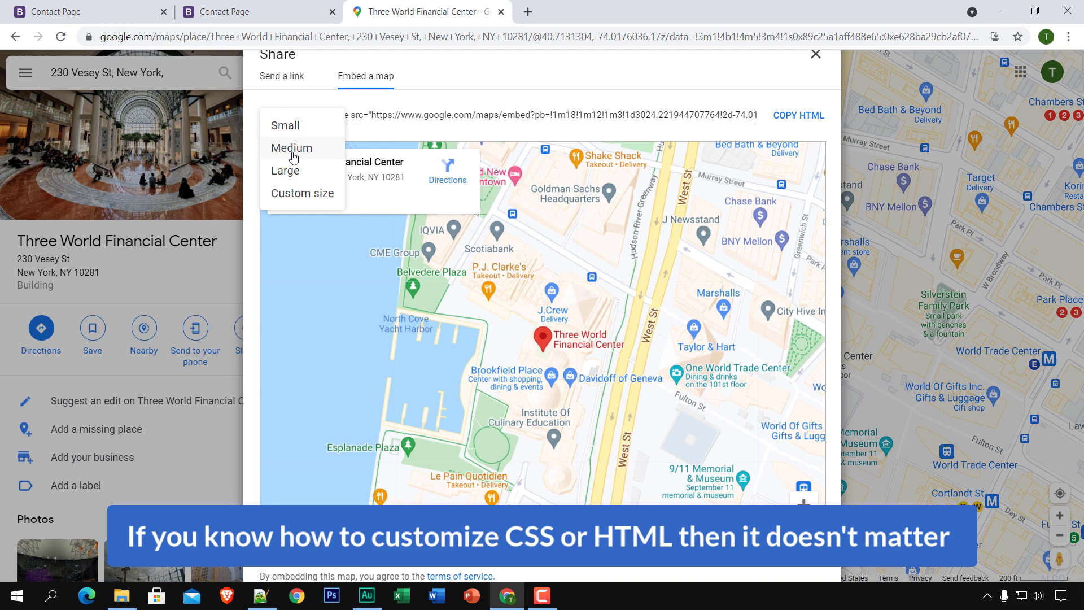
click(302, 195)
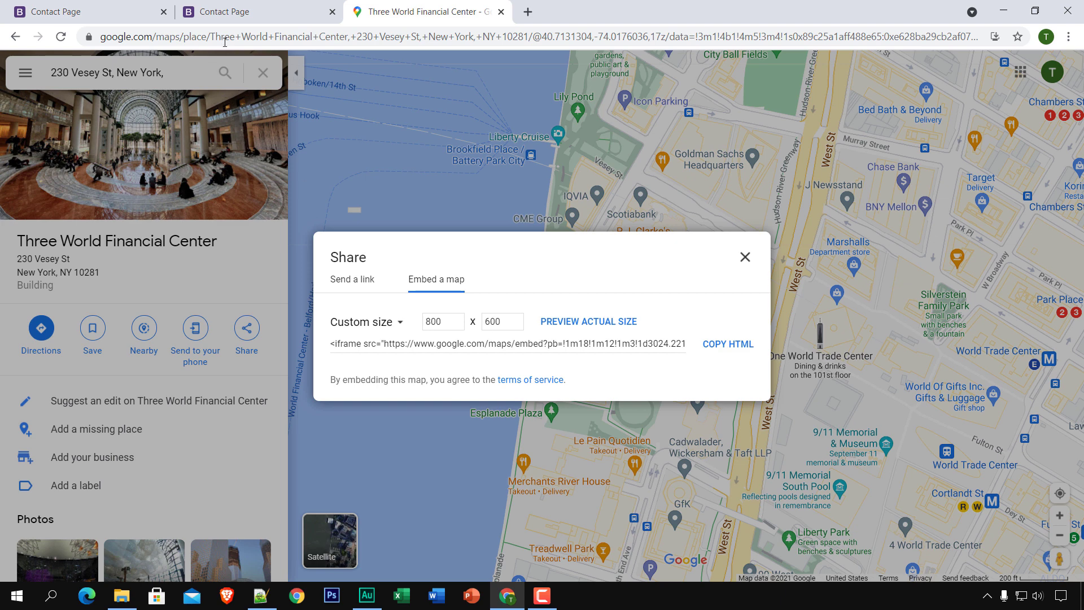
click(84, 13)
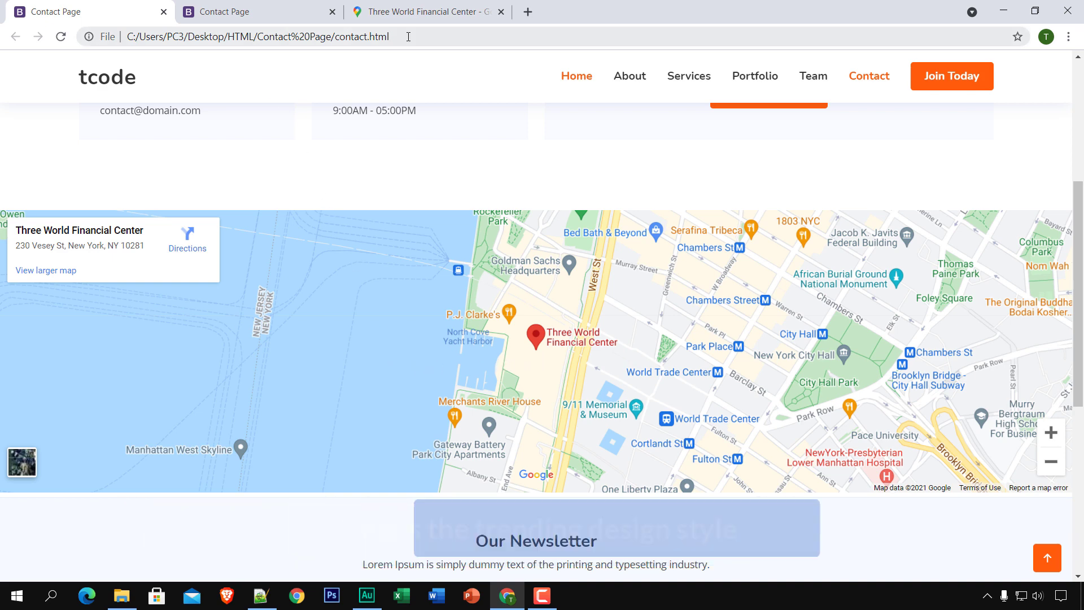
click(412, 11)
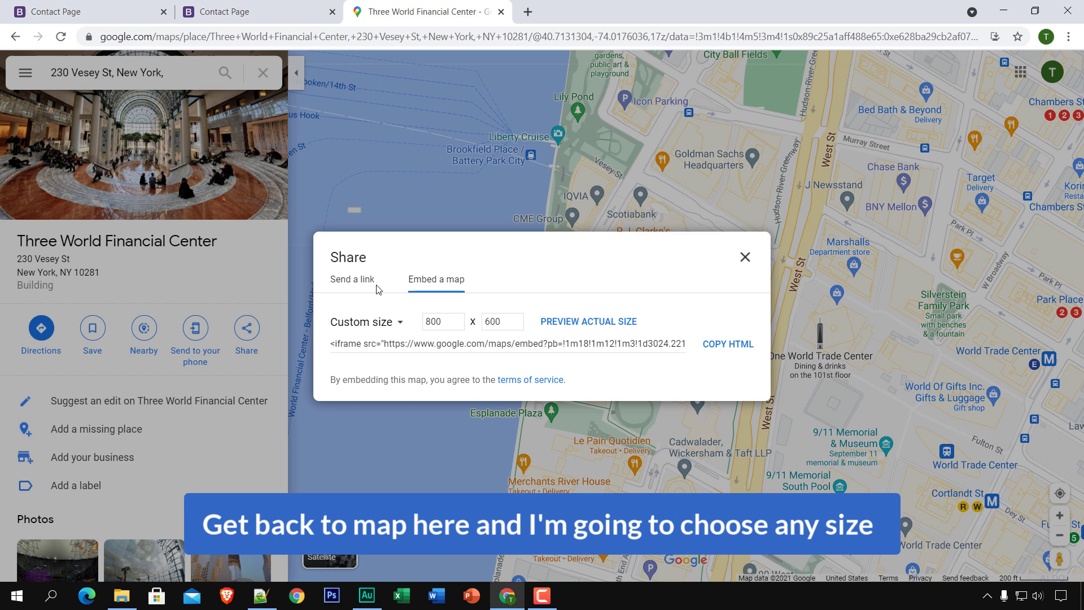
Set the embed size back to Medium and copy the iframe HTML.
click(400, 323)
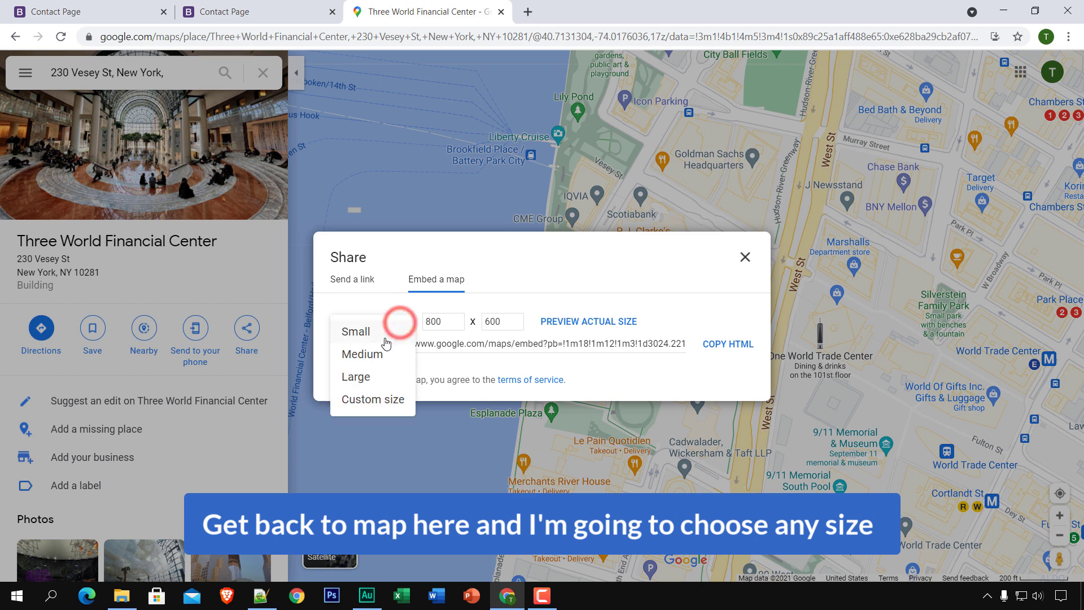
click(378, 357)
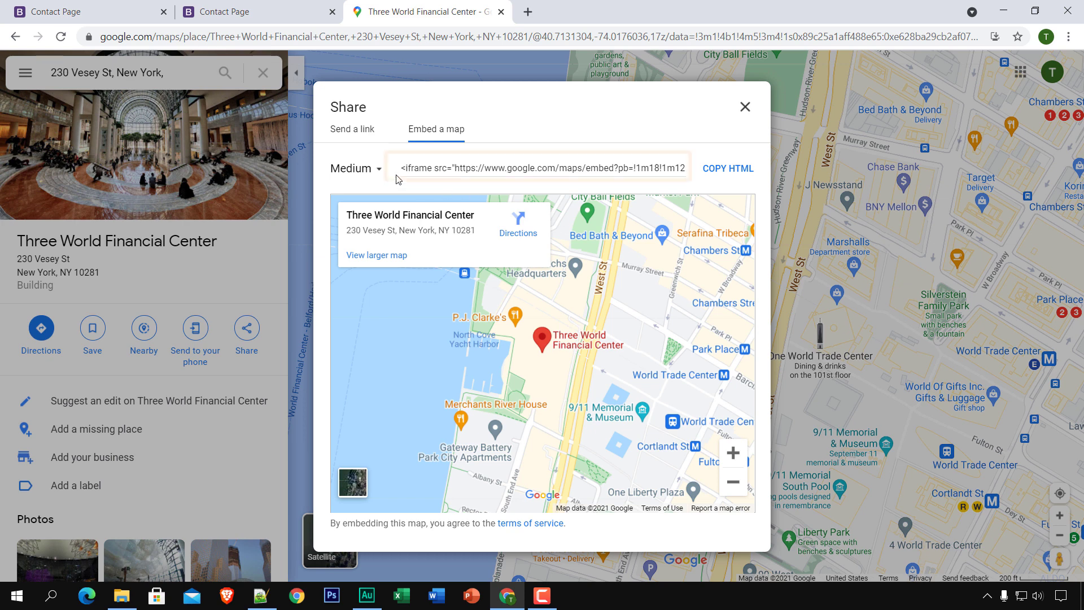
drag(402, 165, 435, 168)
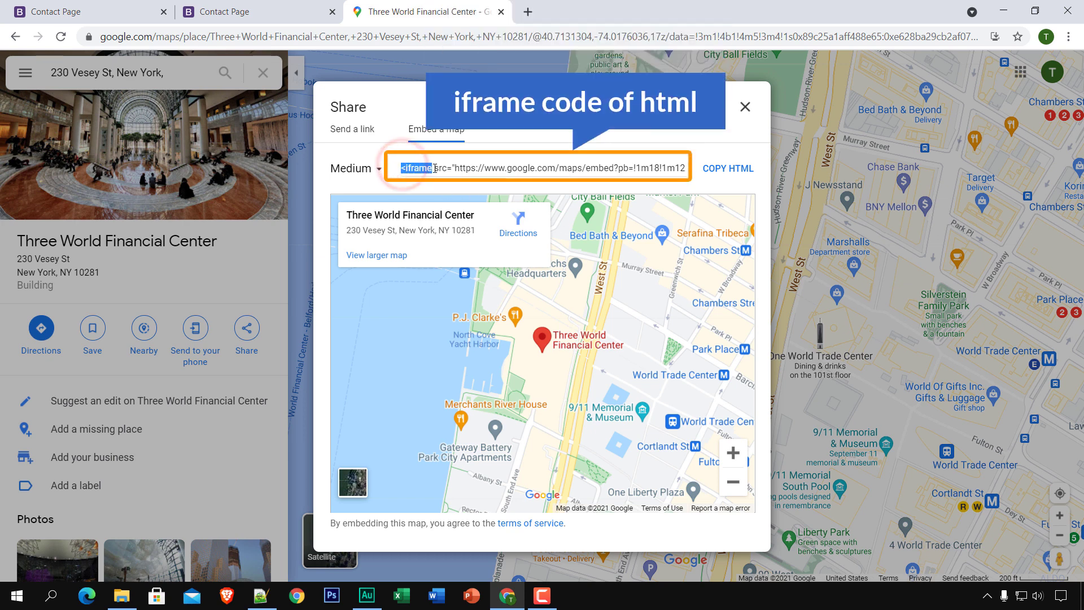
key(ctrl+a)
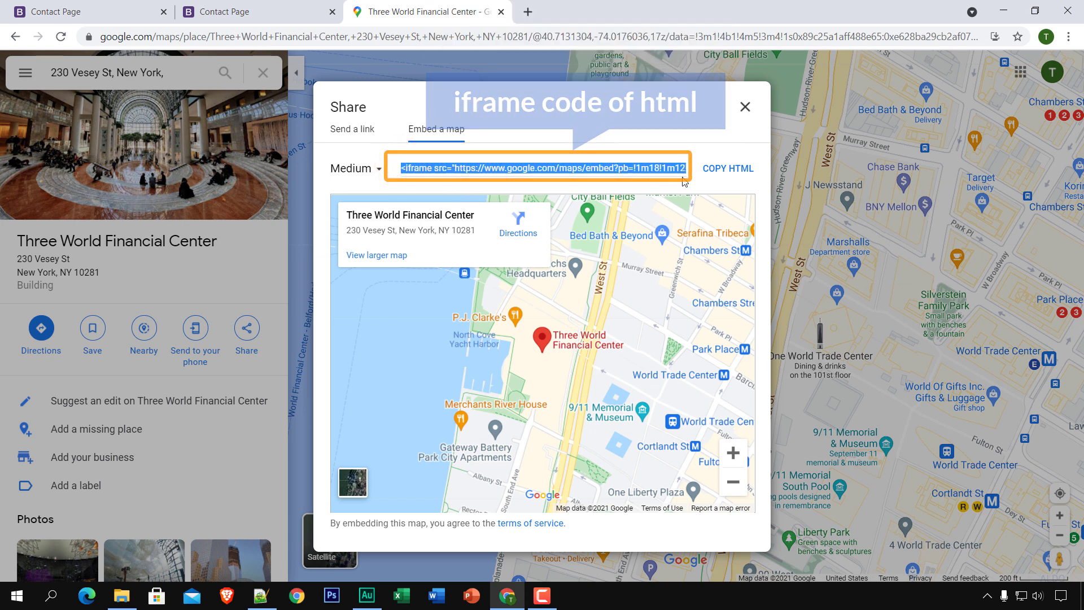
click(722, 172)
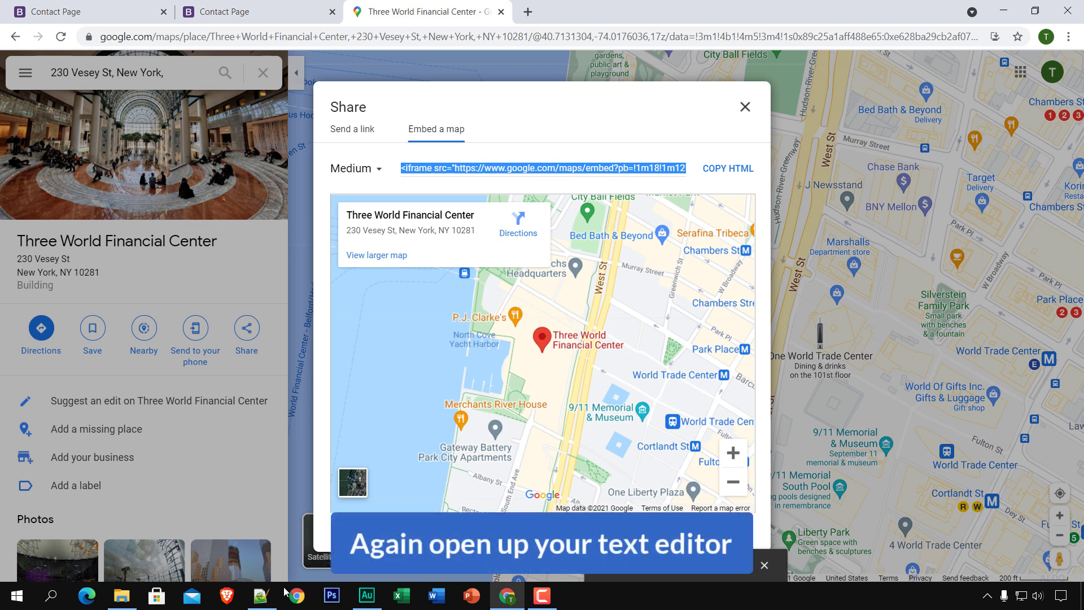
Paste the iframe embed code on line 143 of contact-new.html and save the file.
mouse_move(260, 595)
click(267, 600)
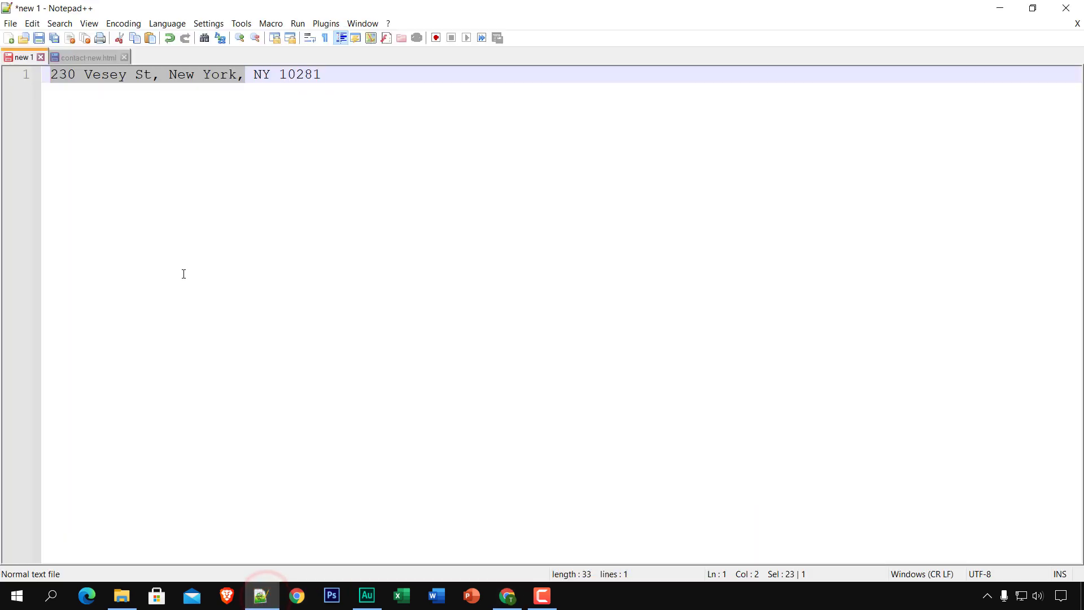
click(88, 61)
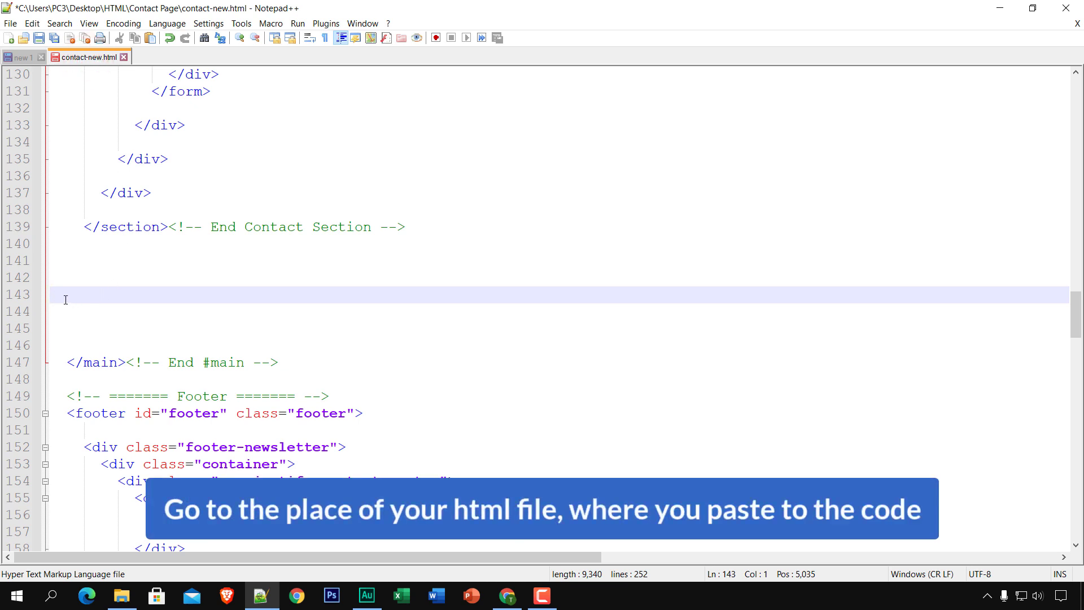
key(ctrl+v)
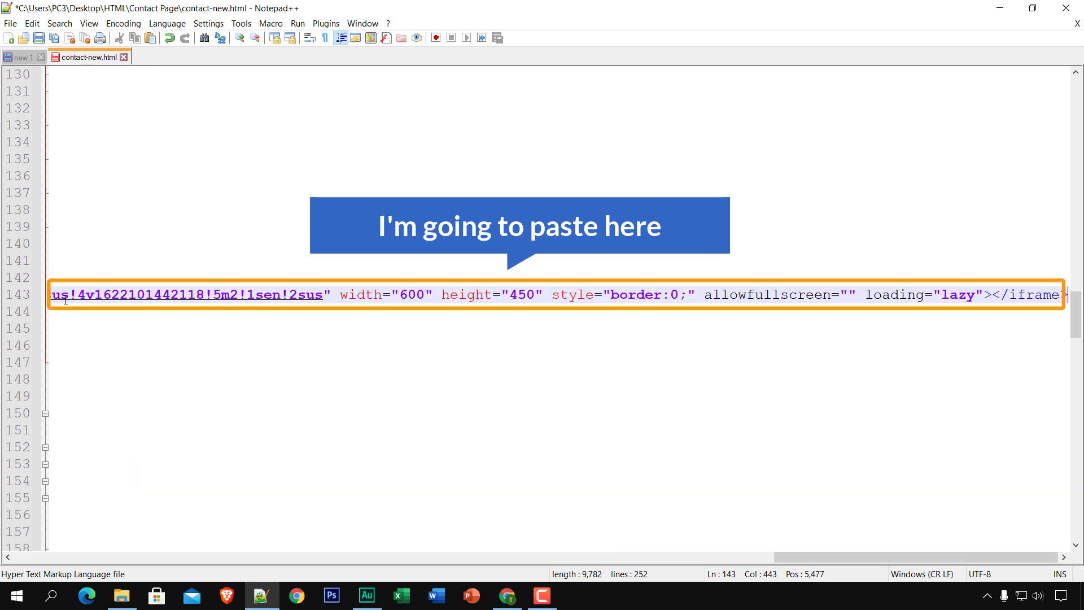
drag(820, 557, 76, 326)
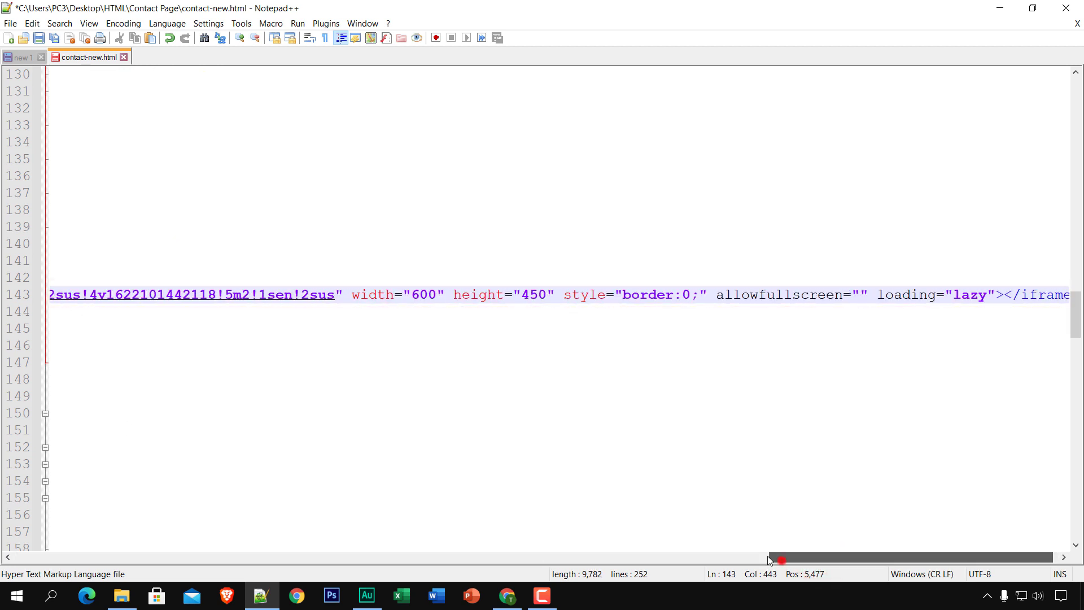
click(76, 326)
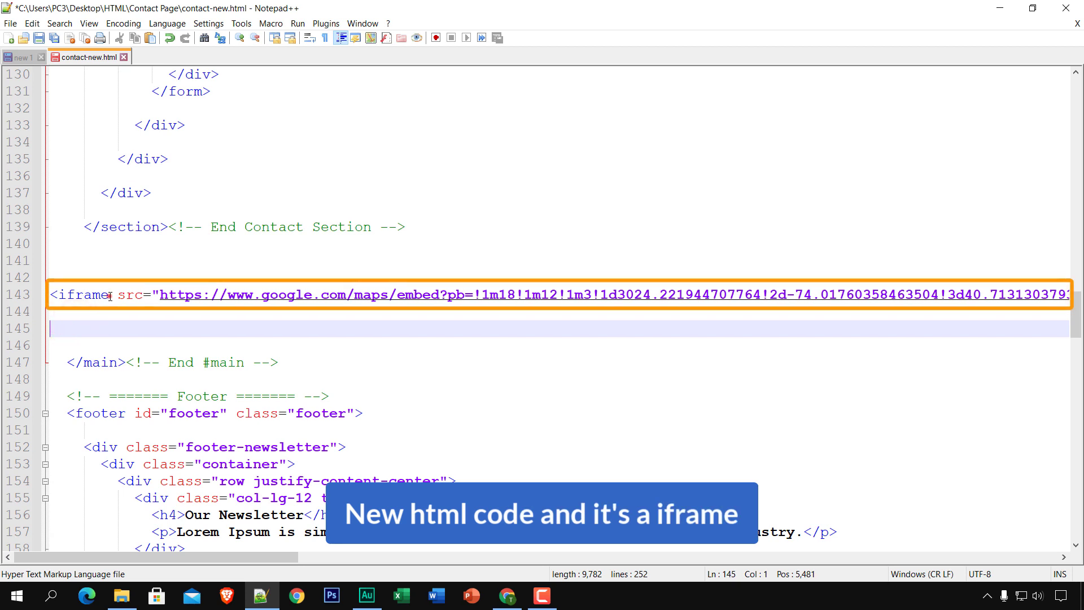
drag(109, 295, 50, 295)
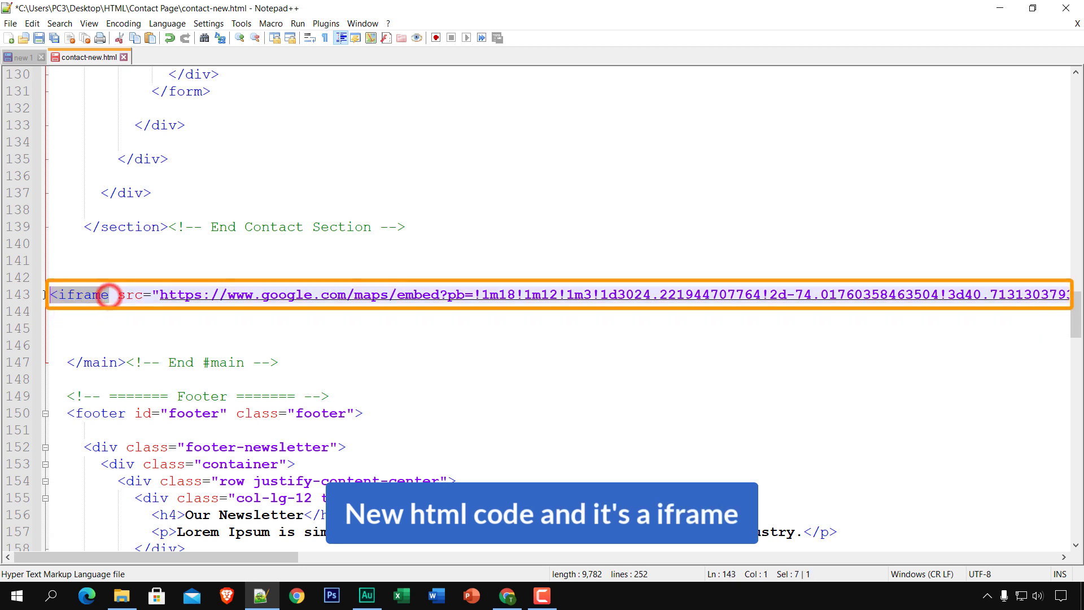
click(109, 326)
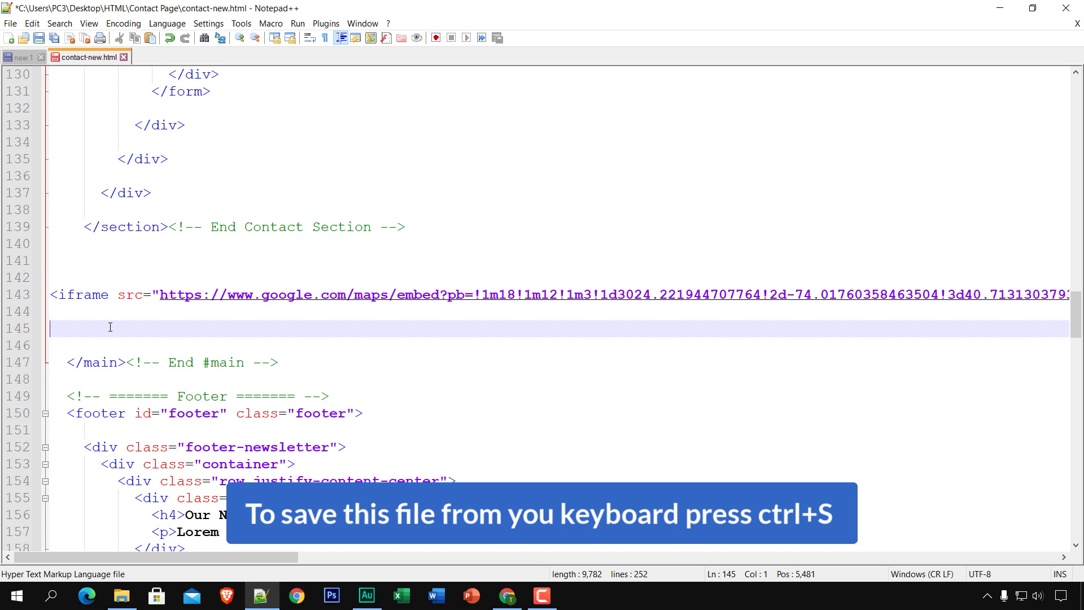
key(ctrl+s)
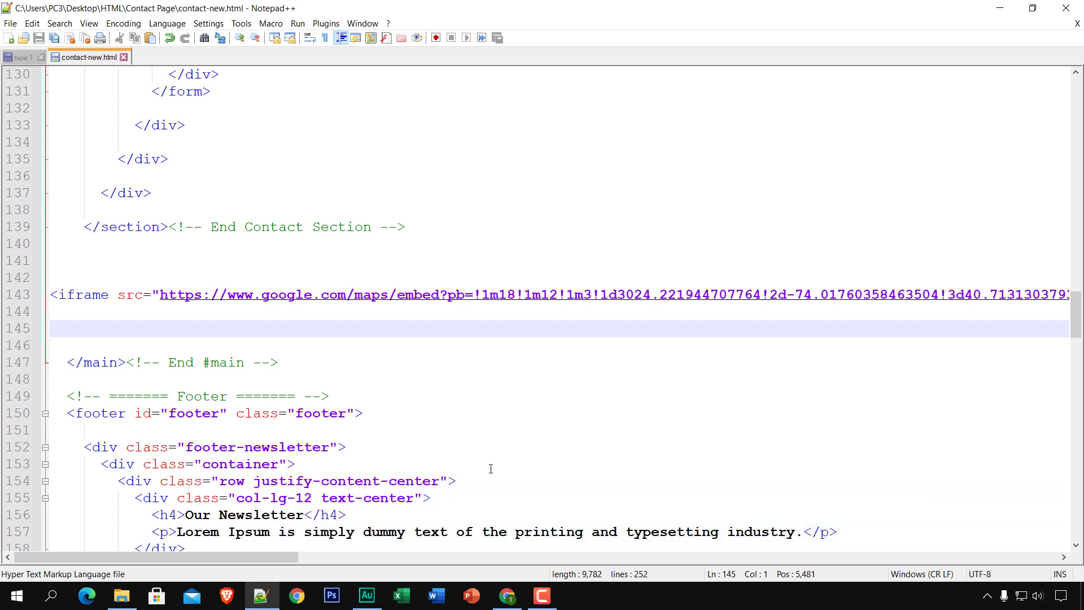
Reload the Contact Page tab to view the embedded map, then return to the source.
click(507, 596)
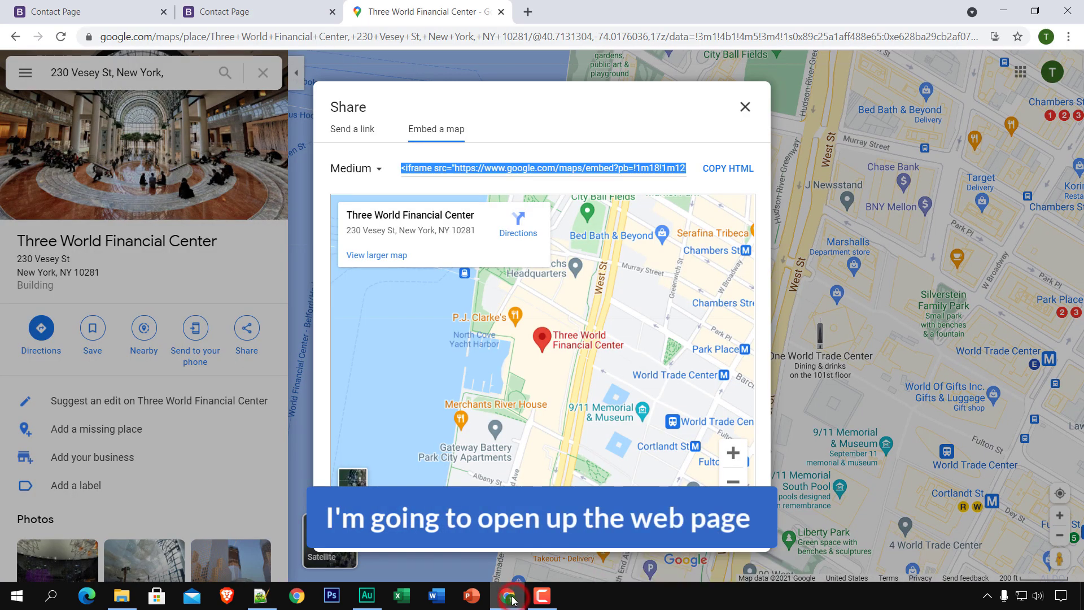
click(246, 15)
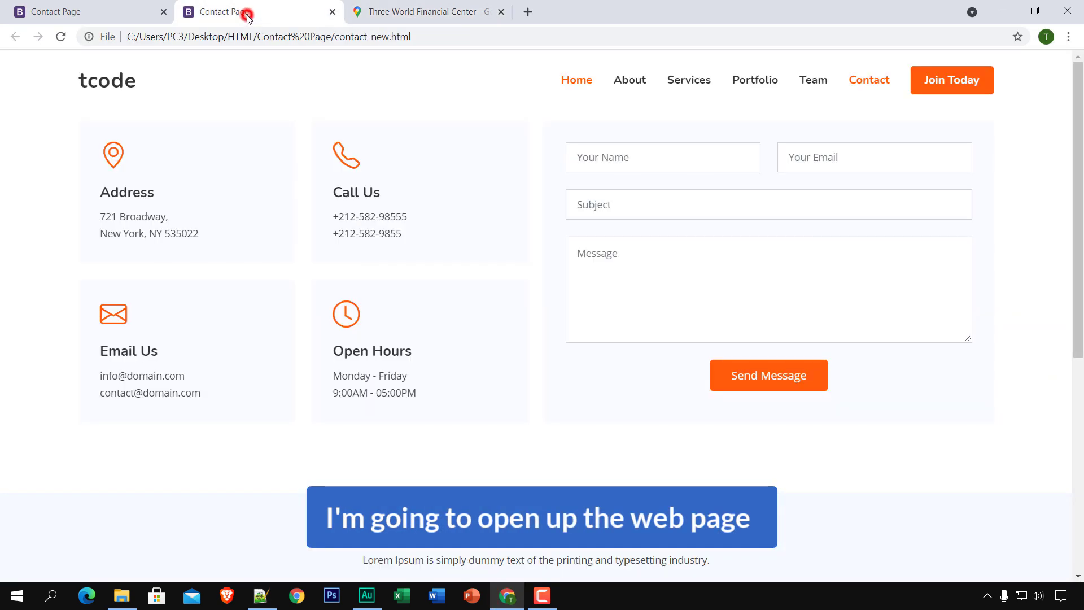
click(61, 38)
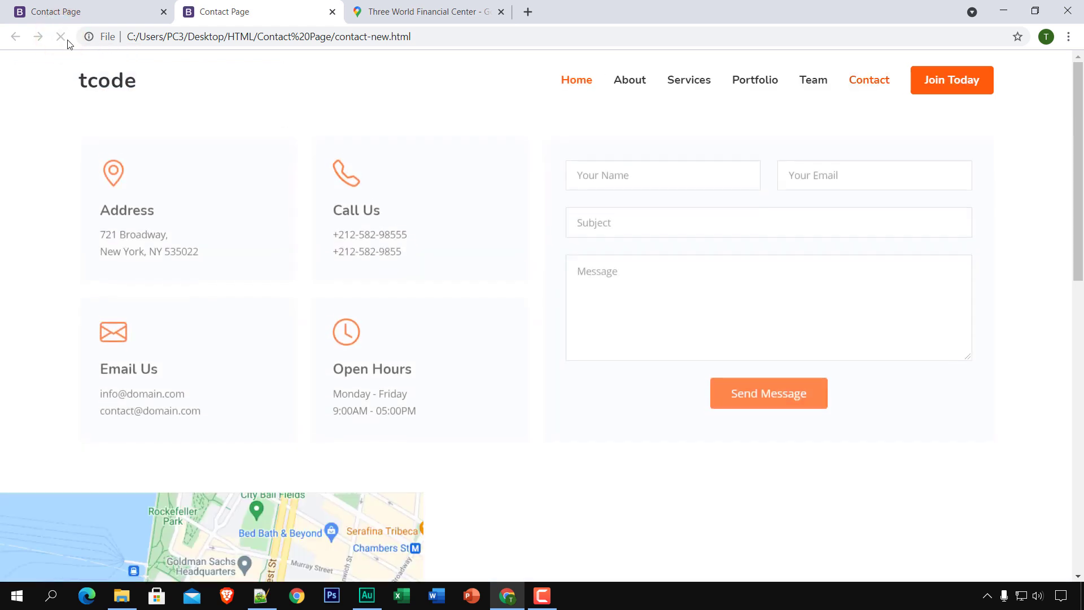
scroll(235, 223, down, 2)
scroll(232, 361, down, 2)
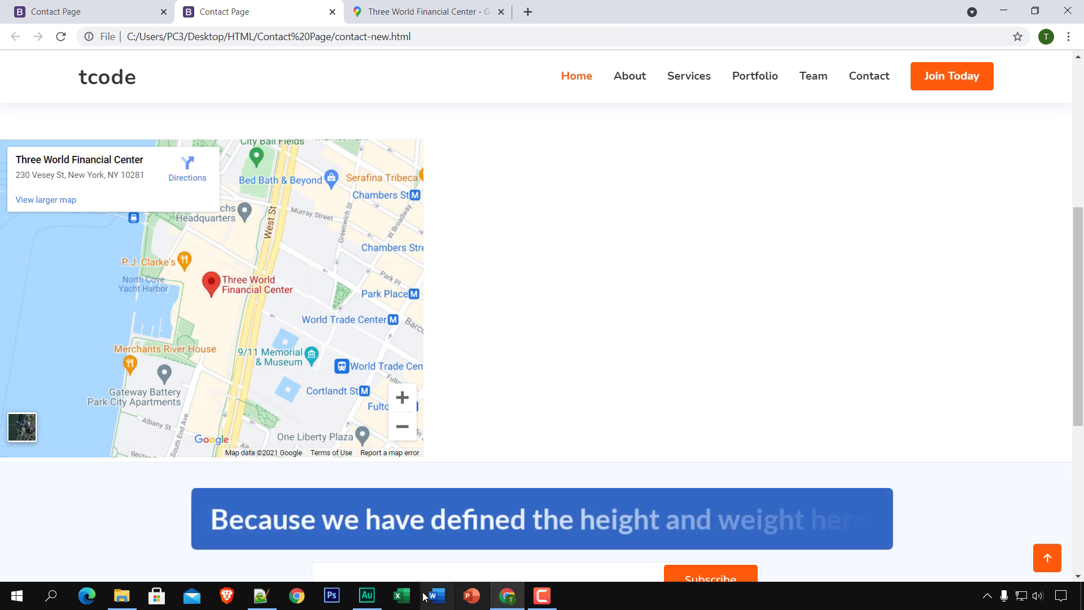
click(260, 594)
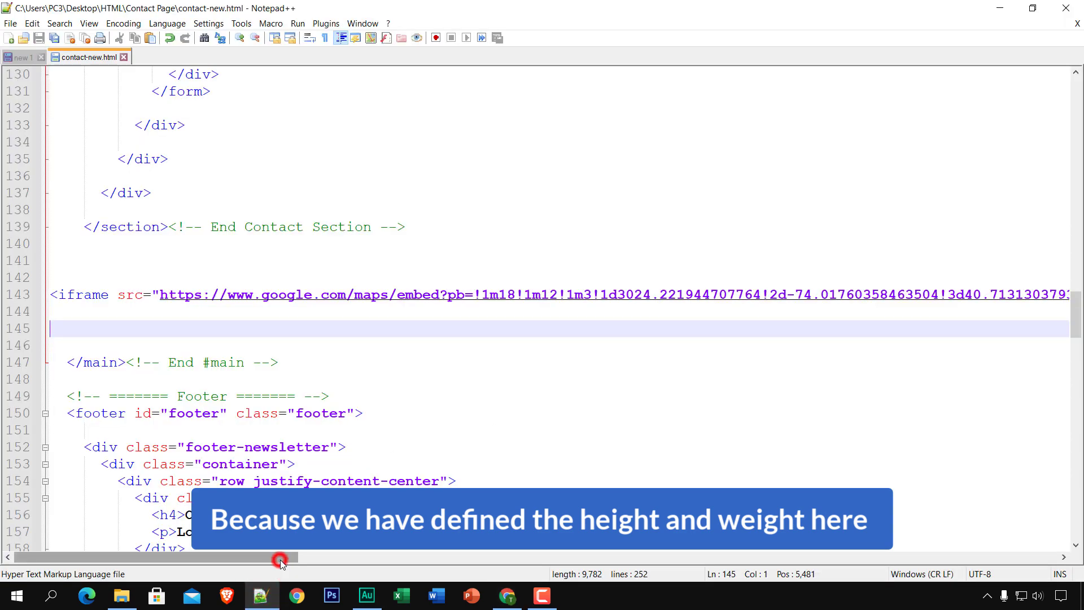
drag(280, 559, 1039, 559)
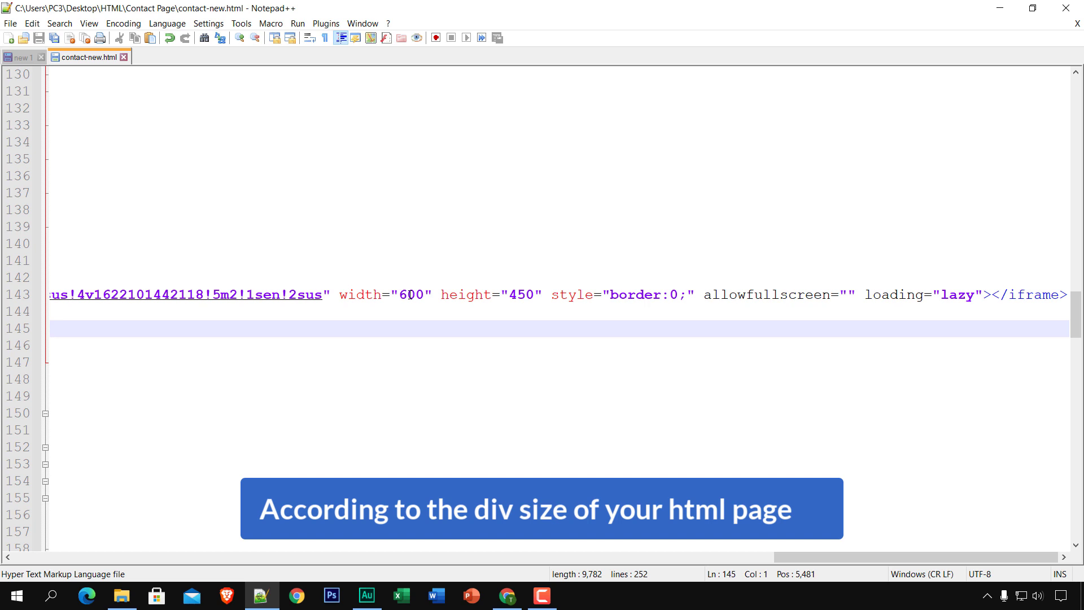
Resize the map iframe to width 800 and height 550, and save contact-new.html.
click(409, 294)
drag(410, 294, 399, 294)
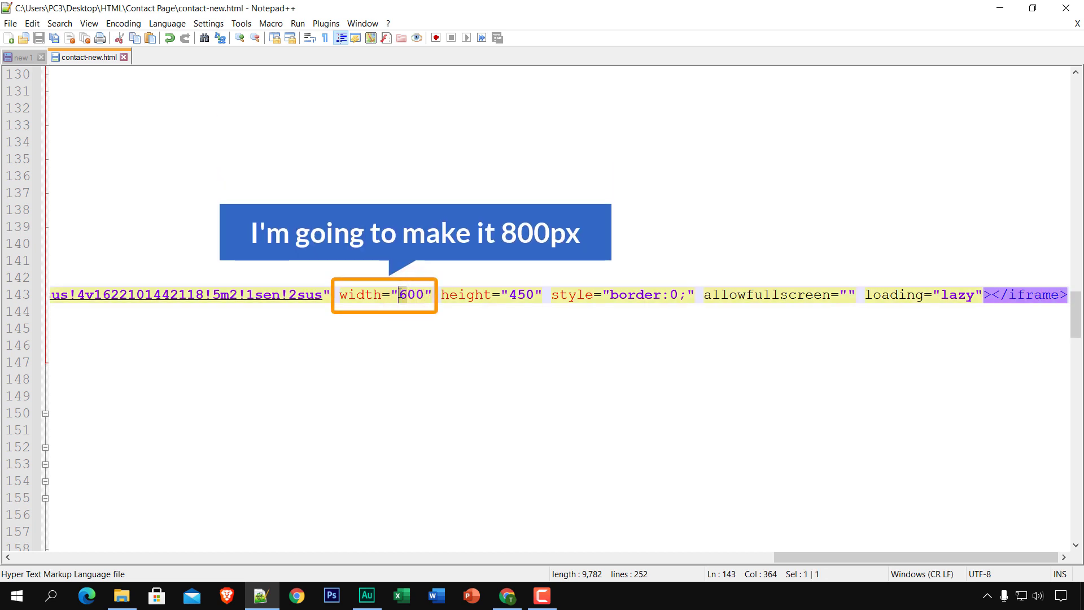
text(8)
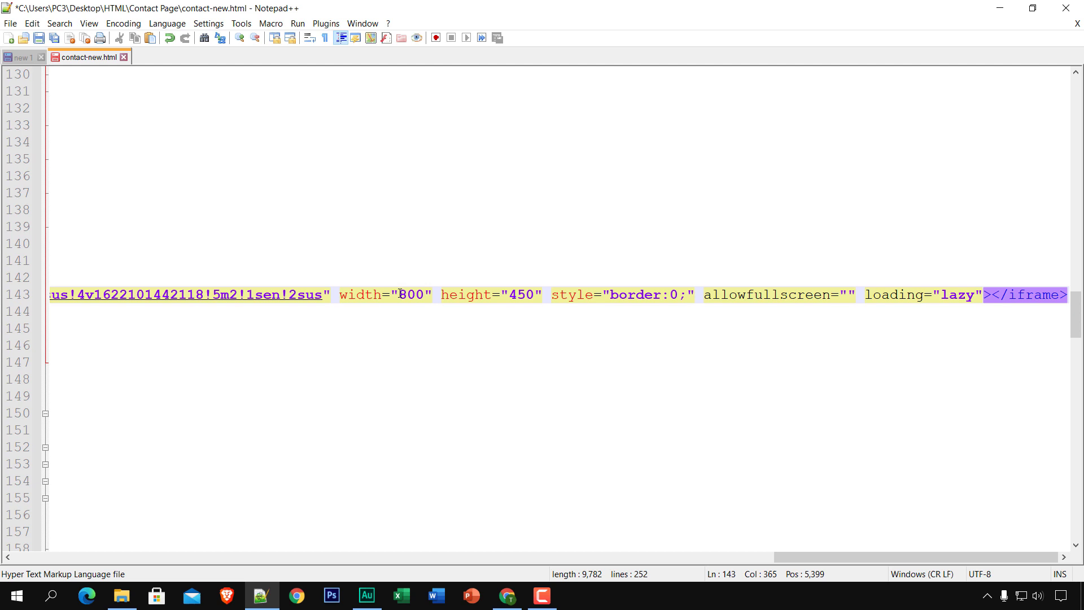
click(517, 295)
drag(517, 294, 509, 297)
text(5)
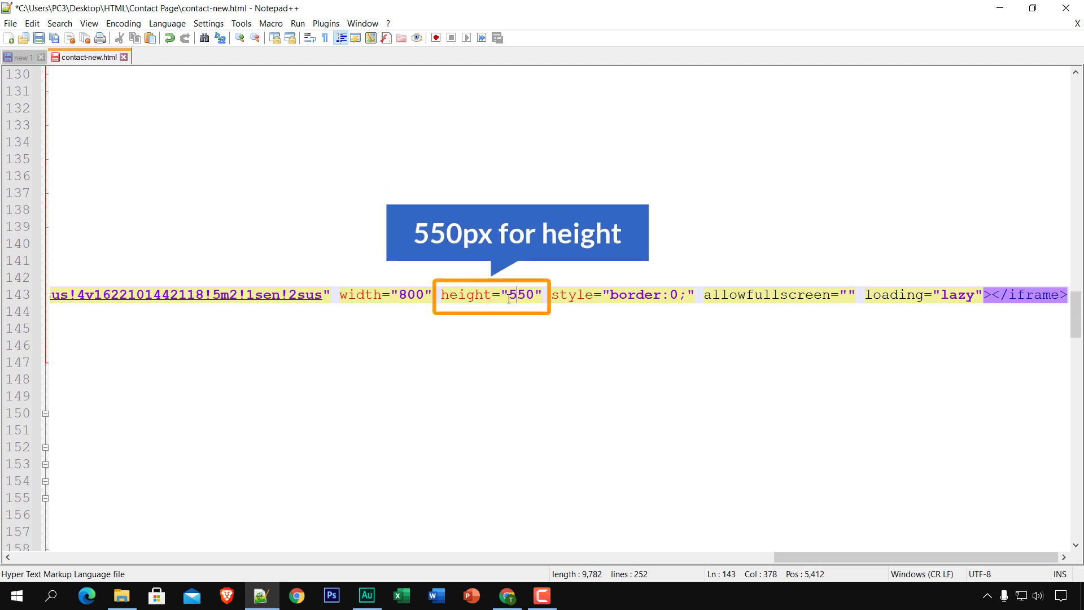
key(ctrl+s)
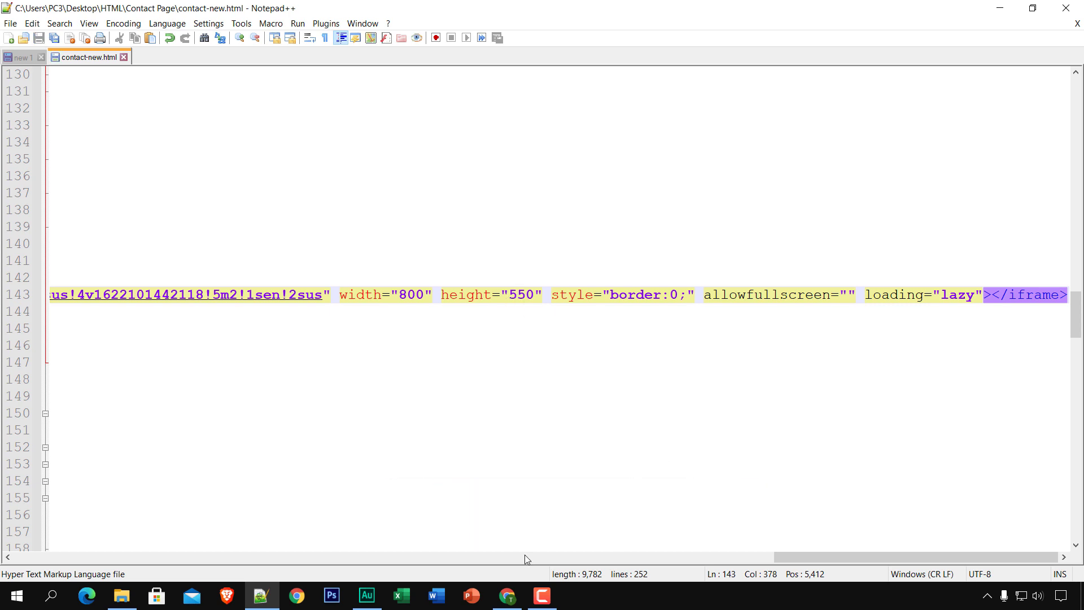
Reload contact-new.html in Chrome to check the enlarged 800-by-550 map.
click(511, 595)
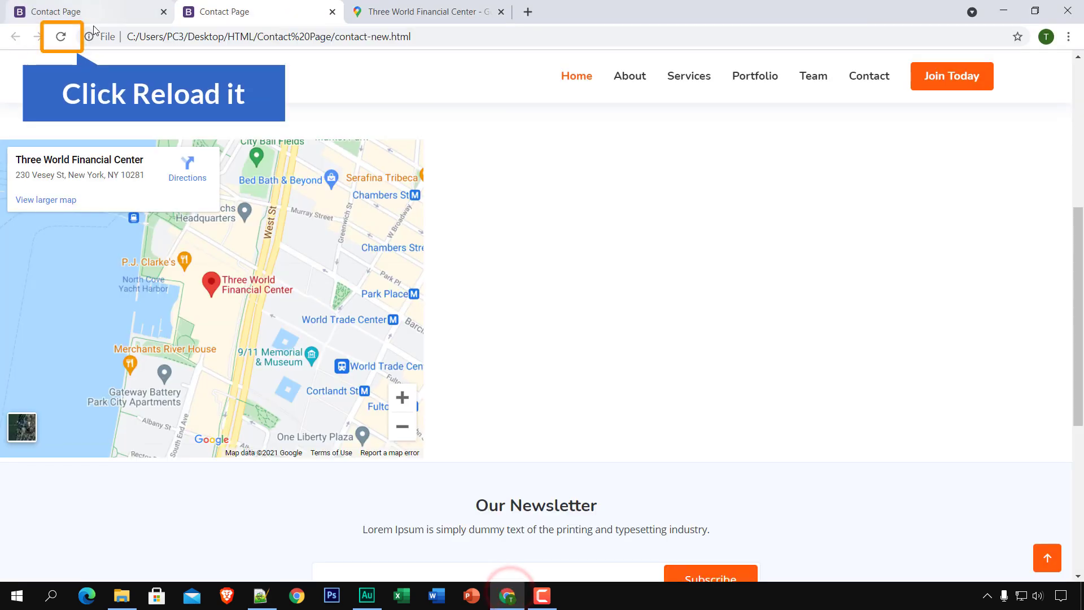
click(67, 39)
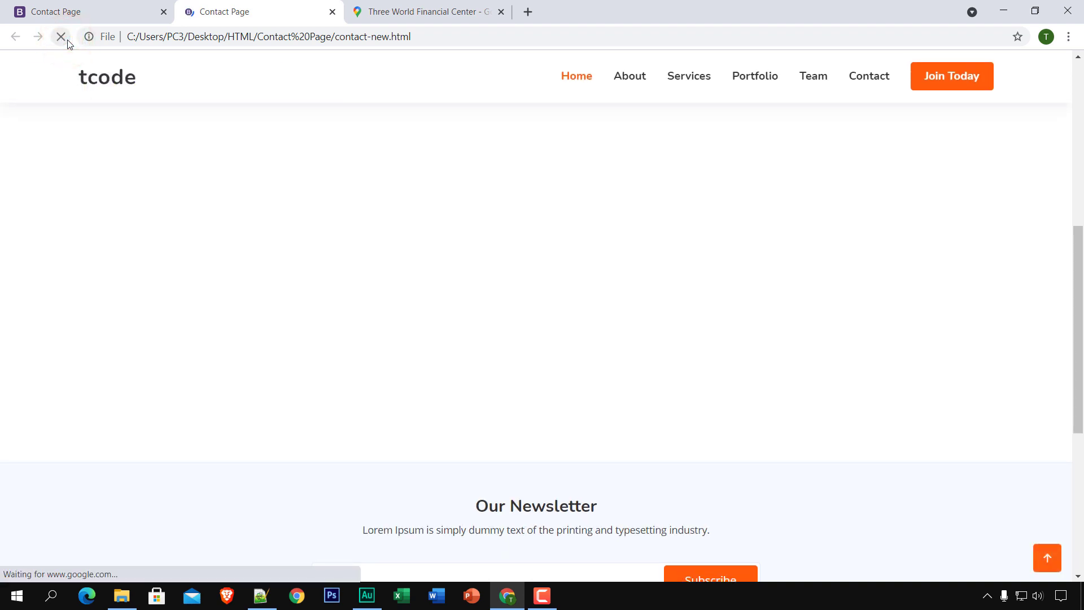
scroll(390, 305, up, 2)
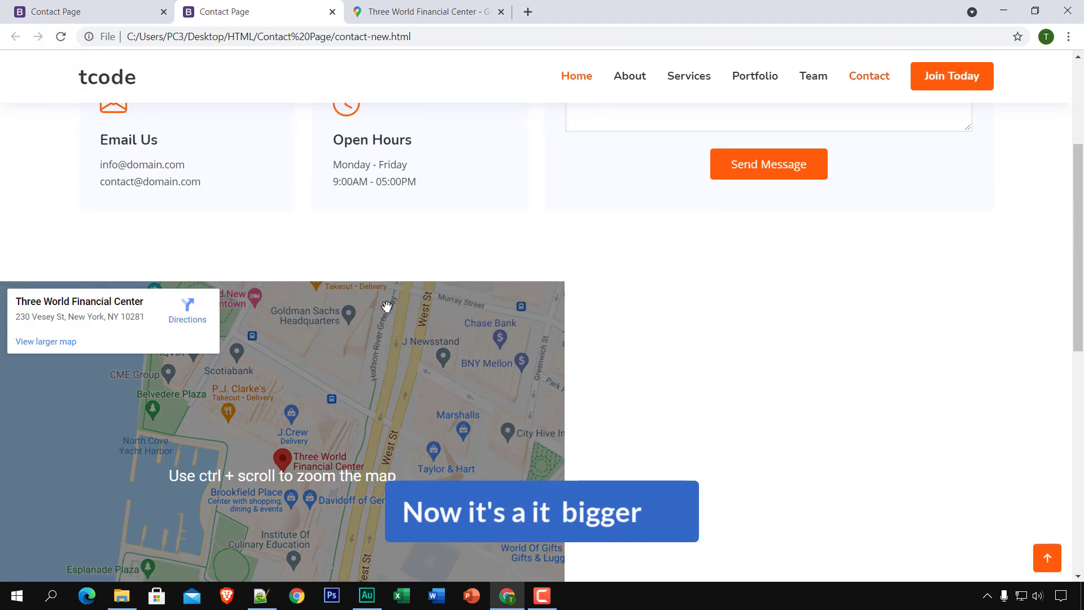
scroll(404, 303, down, 2)
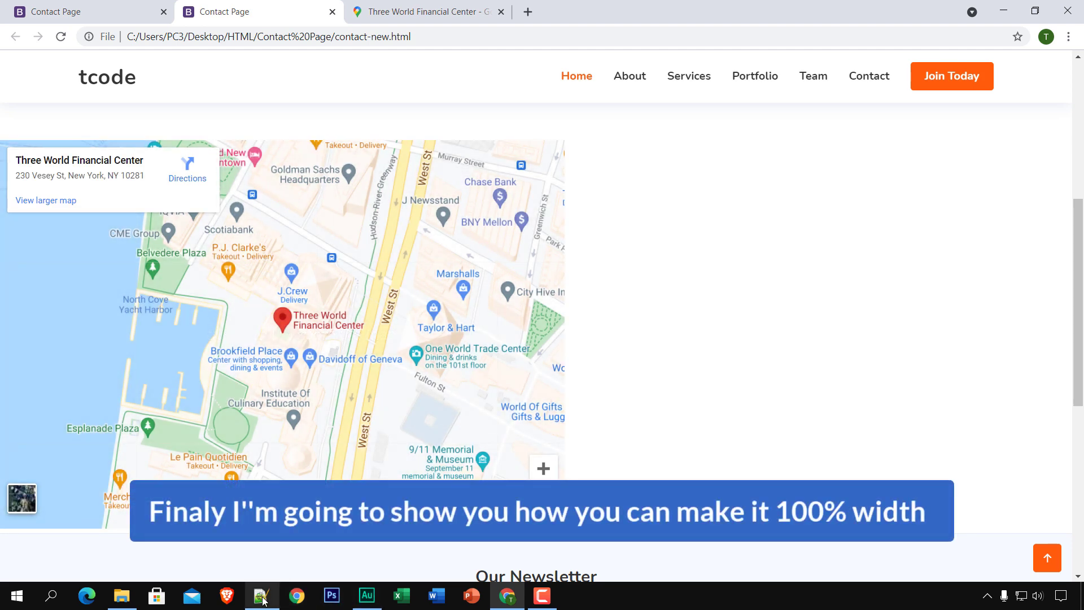
click(261, 594)
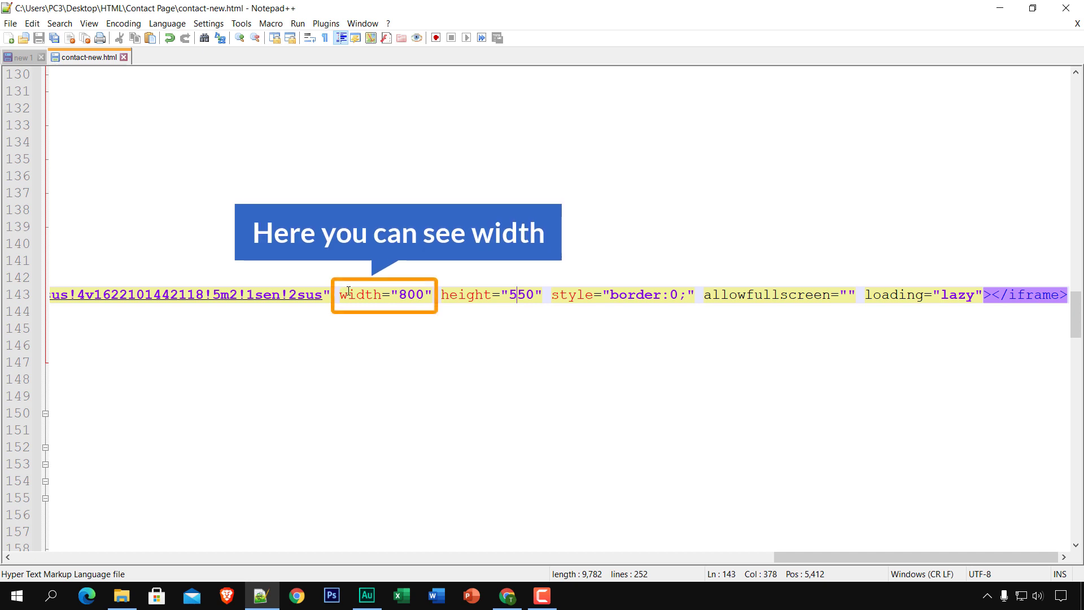
Replace the iframe width 800 with 100% and save contact-new.html.
click(427, 293)
drag(399, 295, 424, 295)
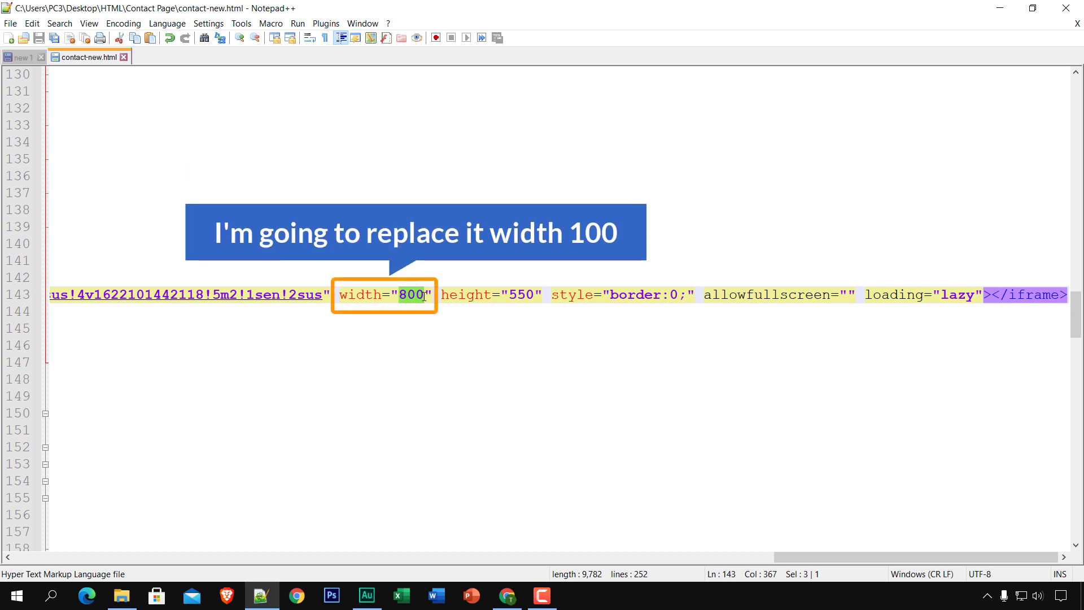
key(Delete)
text(10)
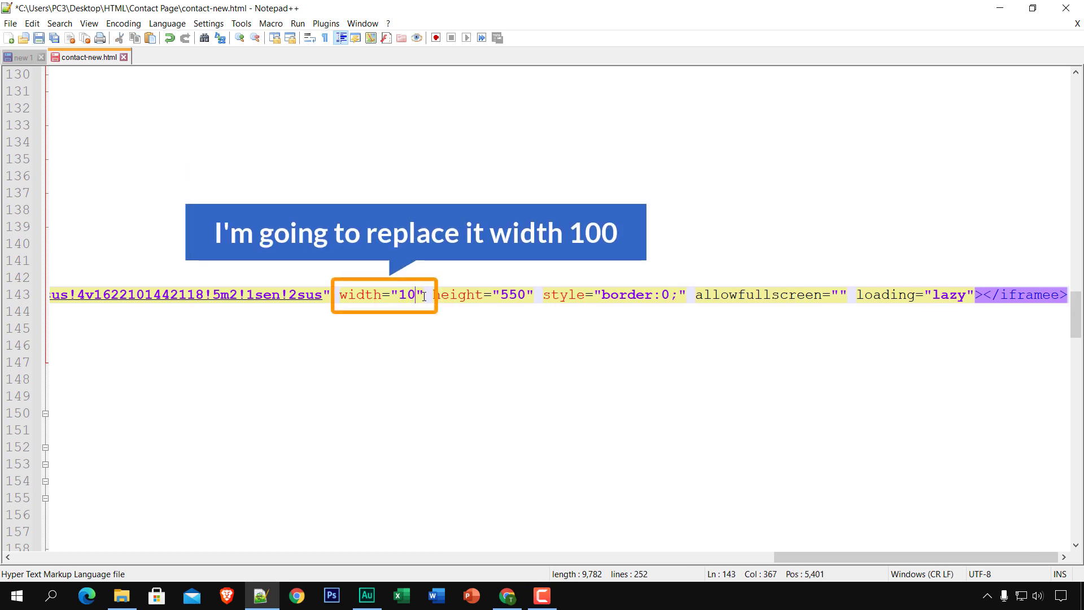
text(0)
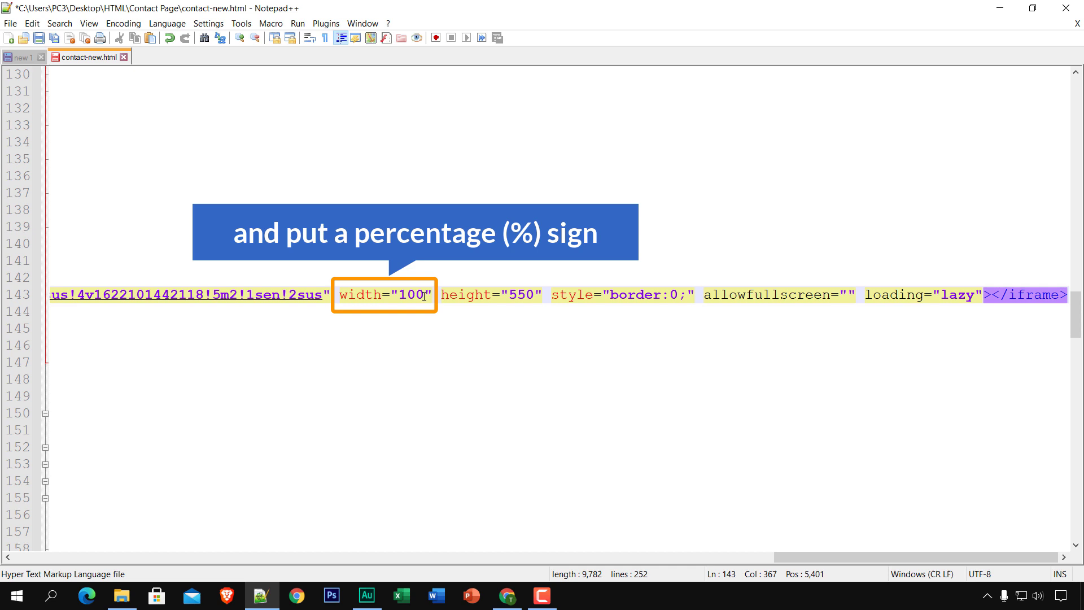
text(%)
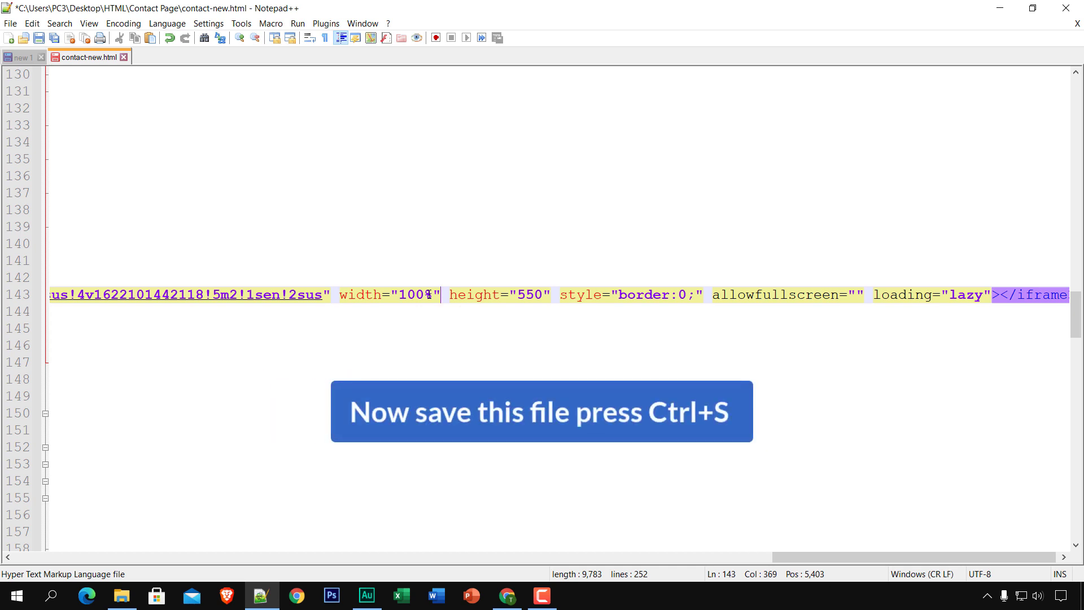
key(ctrl+s)
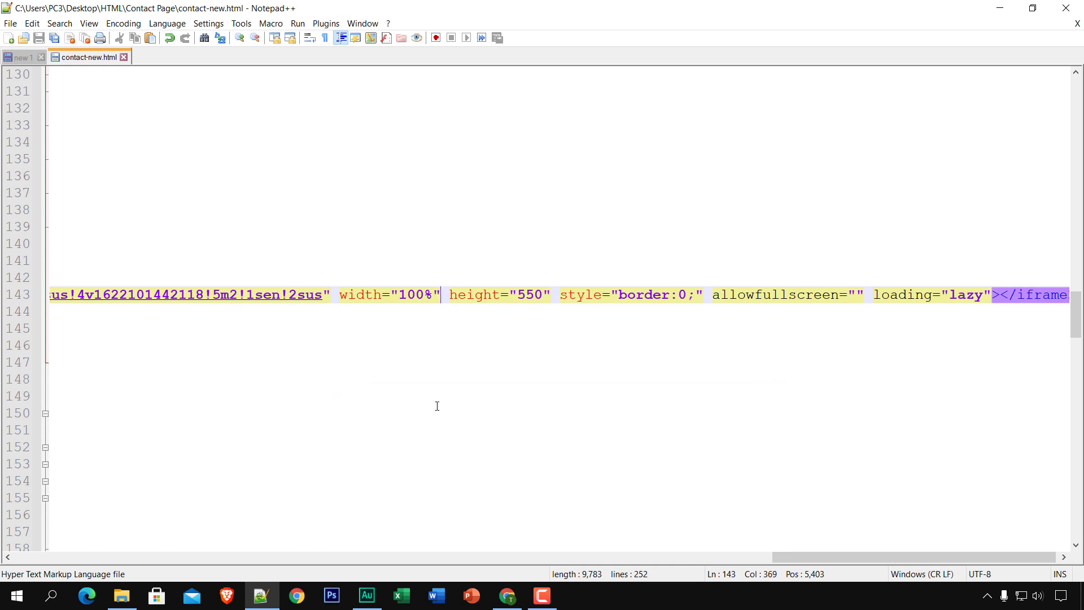
Reload the contact page in Chrome to show the full-width map.
click(506, 595)
click(61, 36)
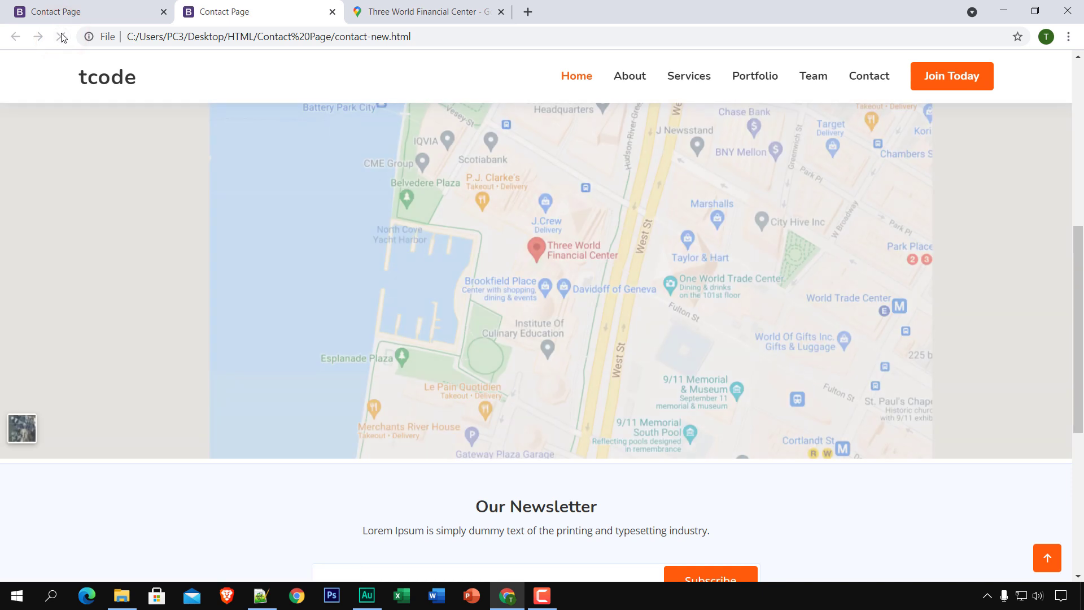
scroll(329, 300, up, 2)
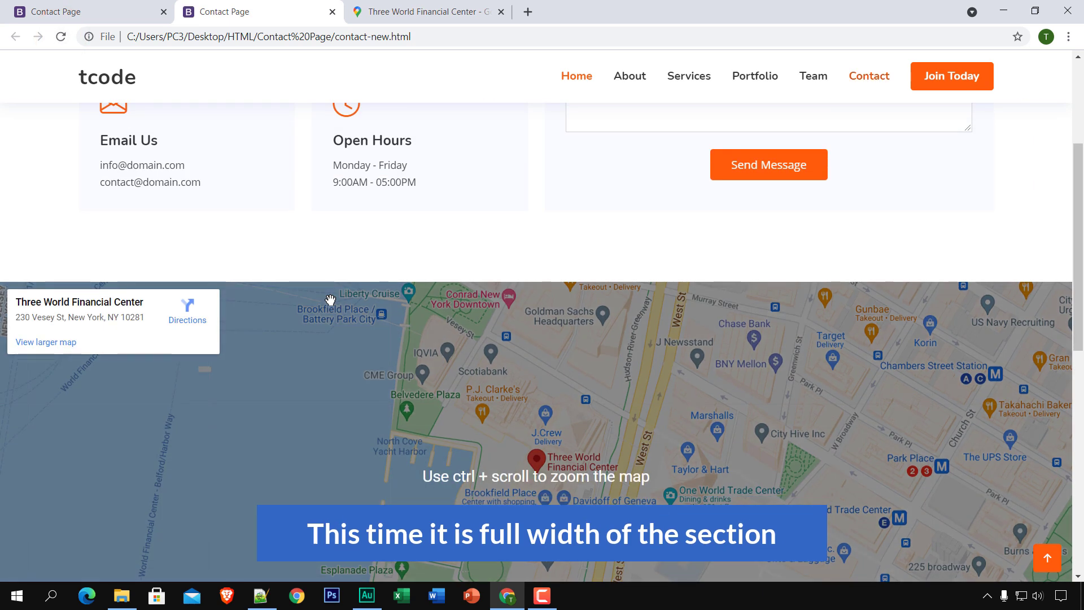
scroll(332, 300, down, 1)
scroll(789, 390, down, 1)
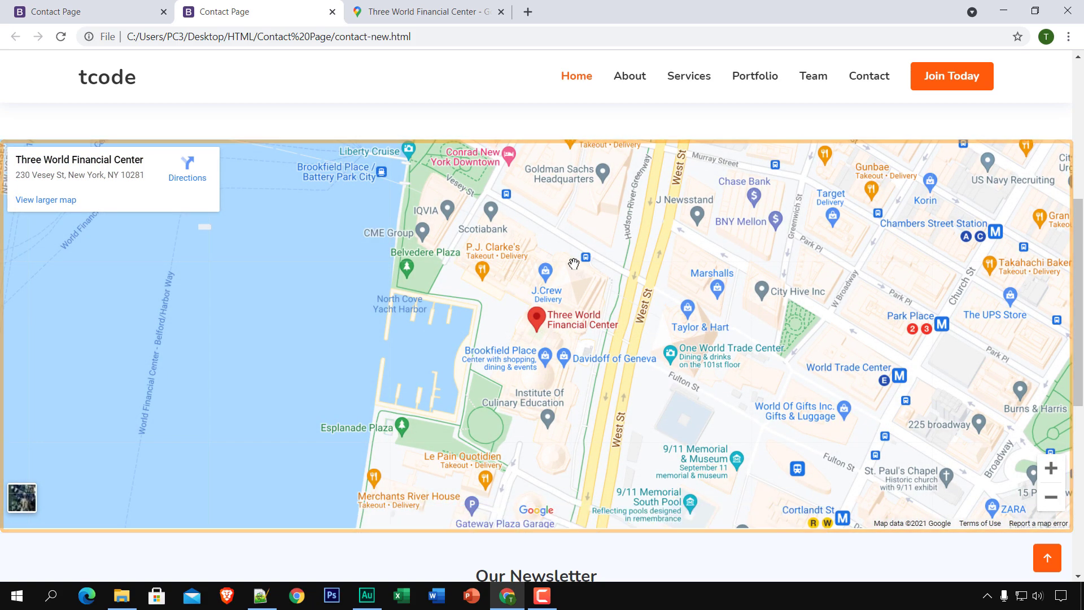
scroll(573, 264, down, 2)
scroll(574, 263, up, 3)
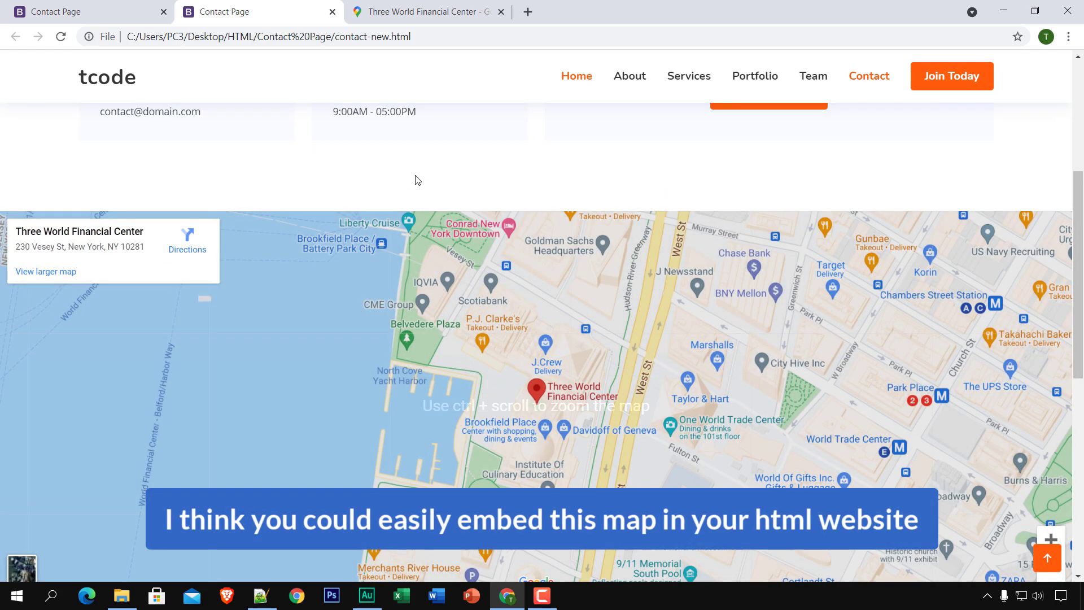
click(415, 177)
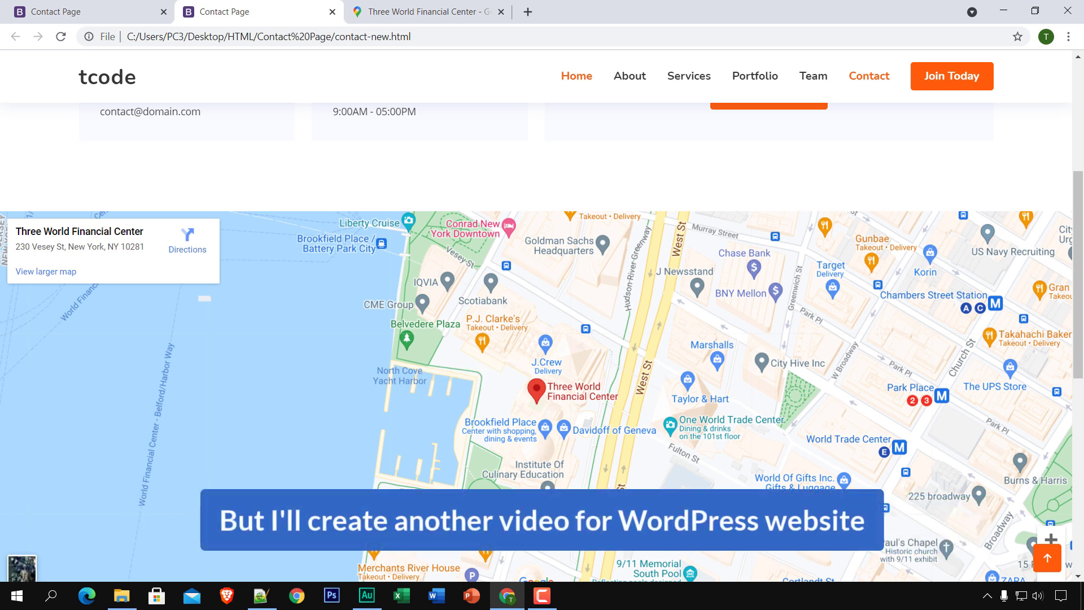
scroll(412, 381, down, 3)
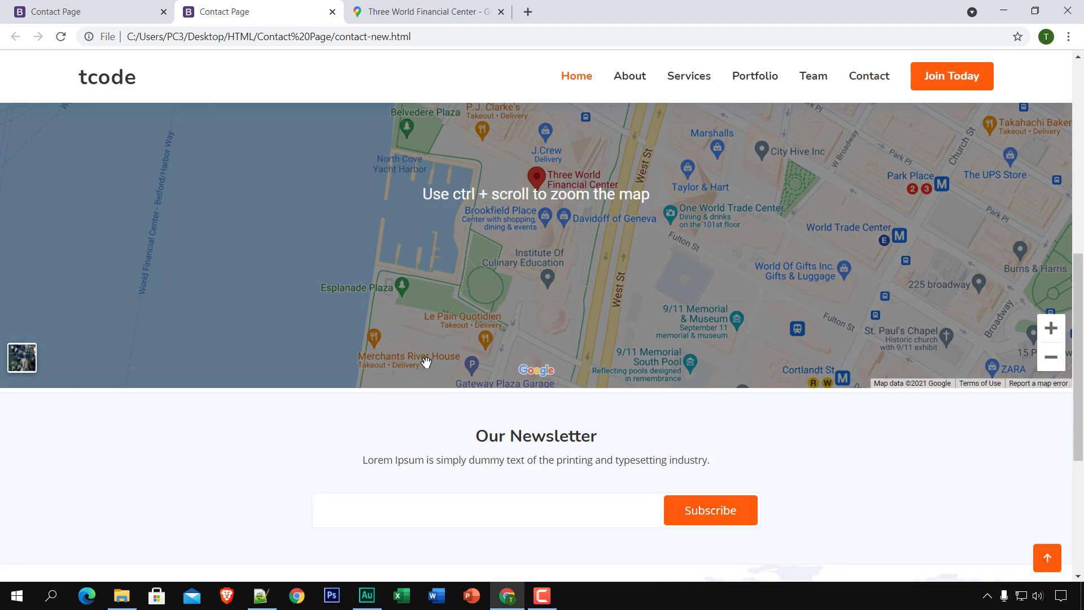
scroll(426, 363, up, 2)
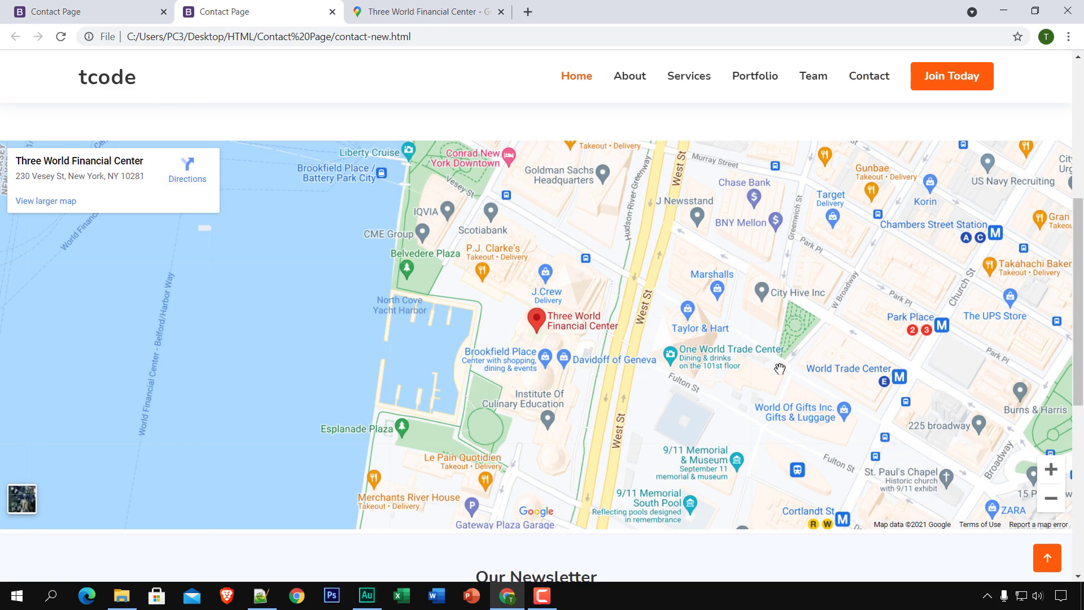
Zoom the embedded map in and back out, then pan west toward the harbour.
click(1050, 471)
click(1050, 498)
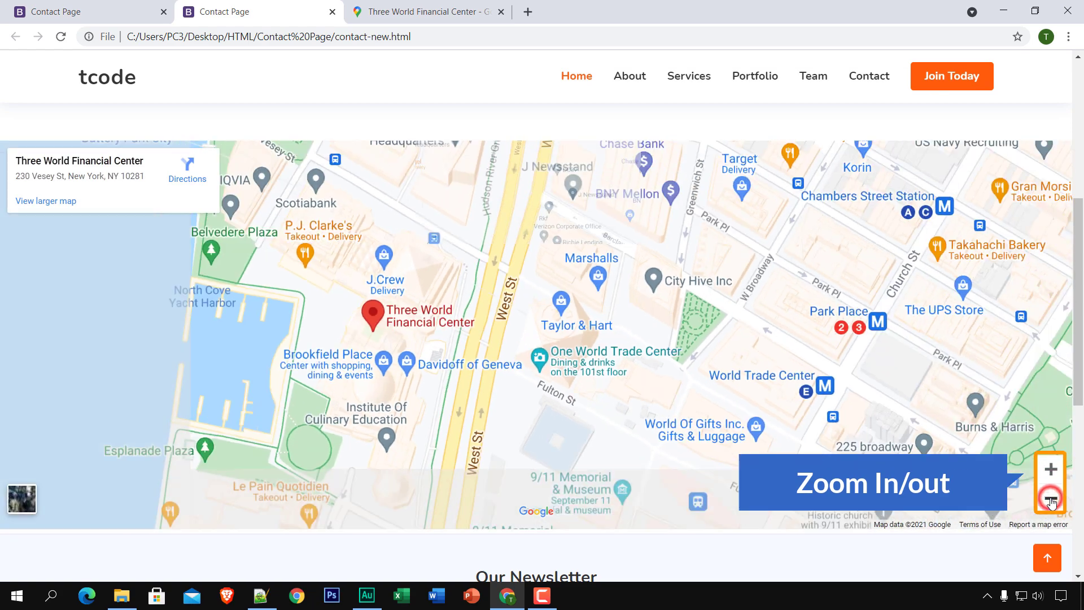
drag(191, 304, 391, 319)
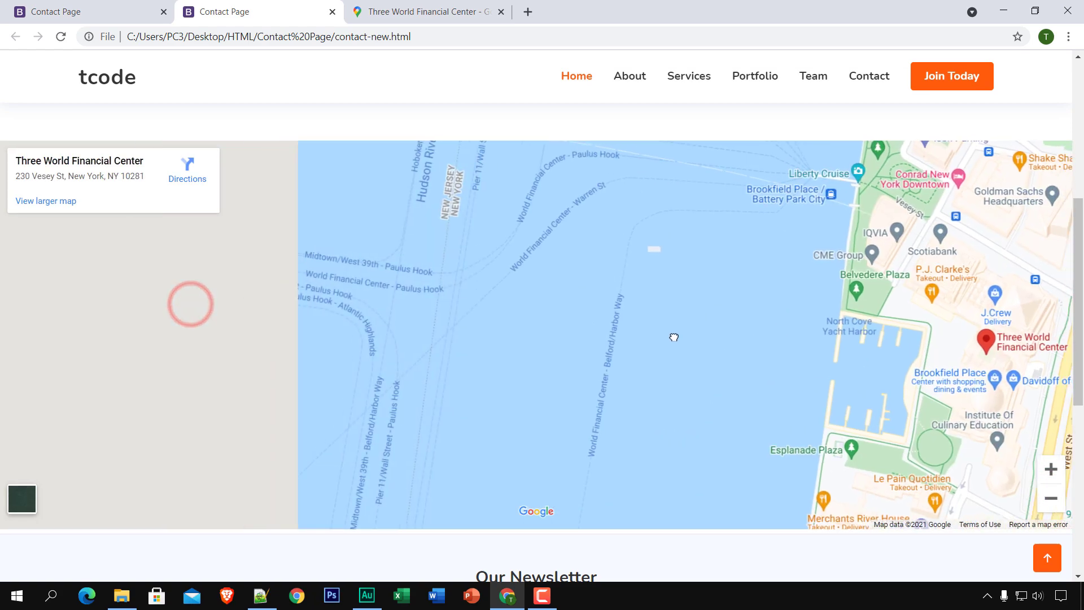